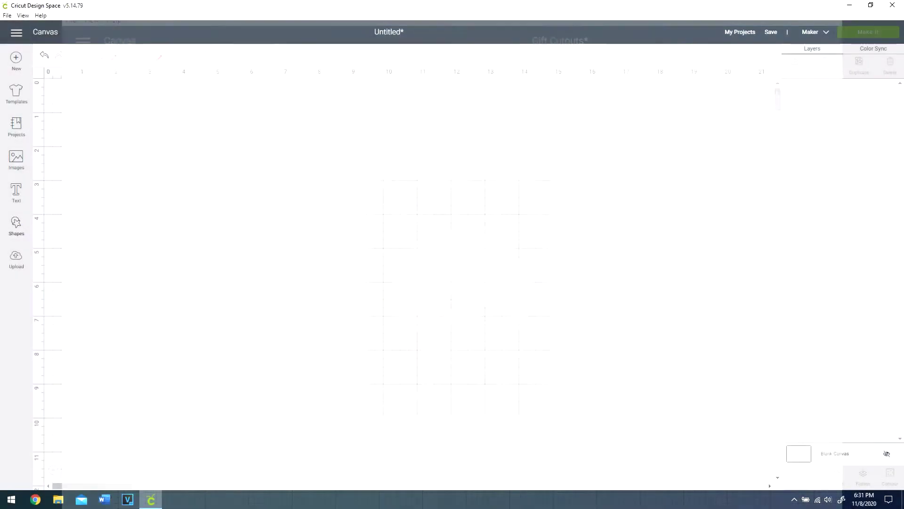
Add a square, unlock its proportions, resize it to 4.25 wide by 5.5 high, and move it to the canvas's right side
click(16, 224)
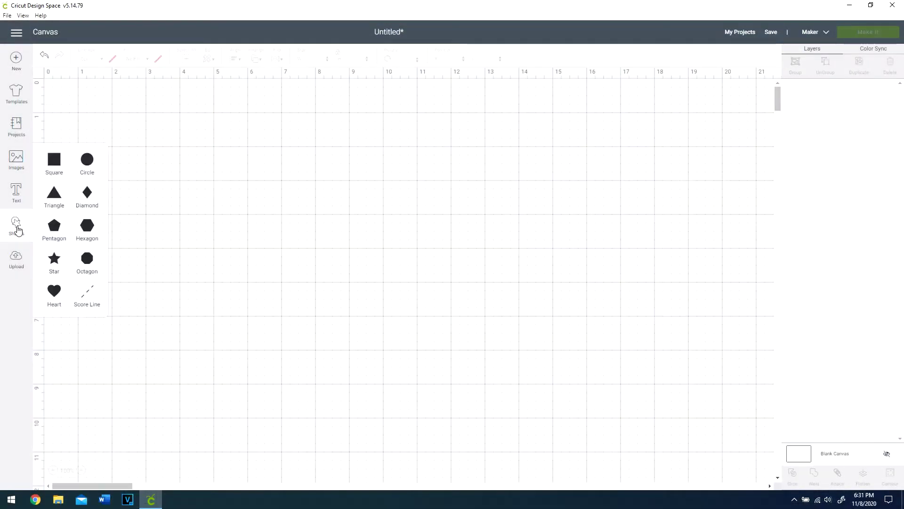
click(53, 164)
drag(218, 242, 387, 251)
click(336, 53)
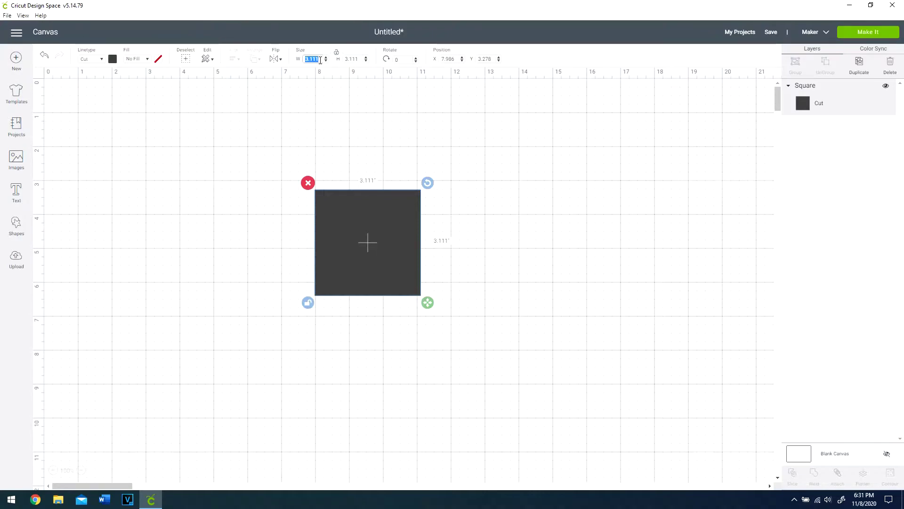
text(4.25)
key(Return)
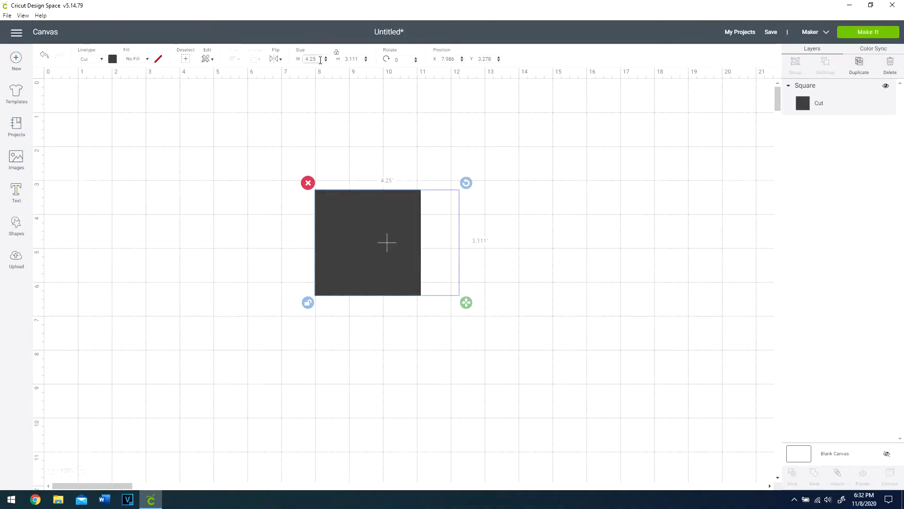
click(358, 61)
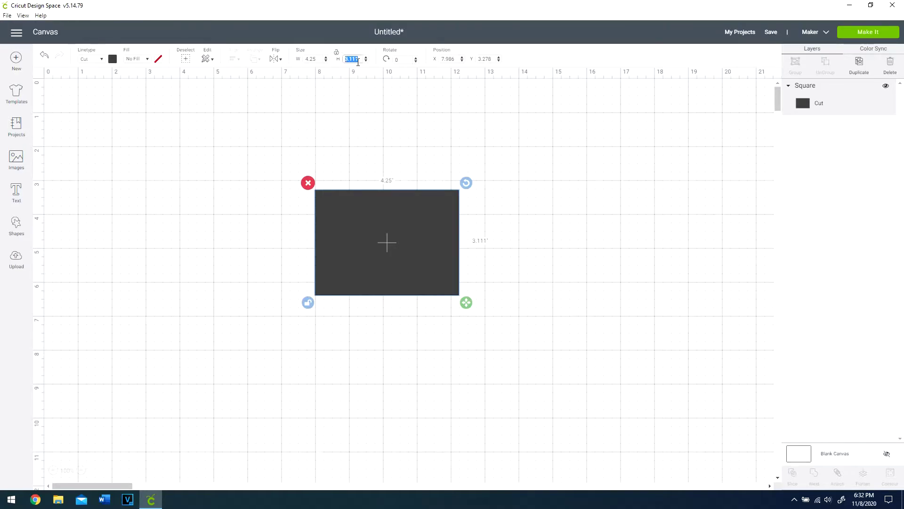
text(5.5)
key(Return)
drag(423, 155, 615, 157)
Add a triangle with unlocked proportions and resize it to 1 wide by 2 high
click(16, 224)
click(54, 193)
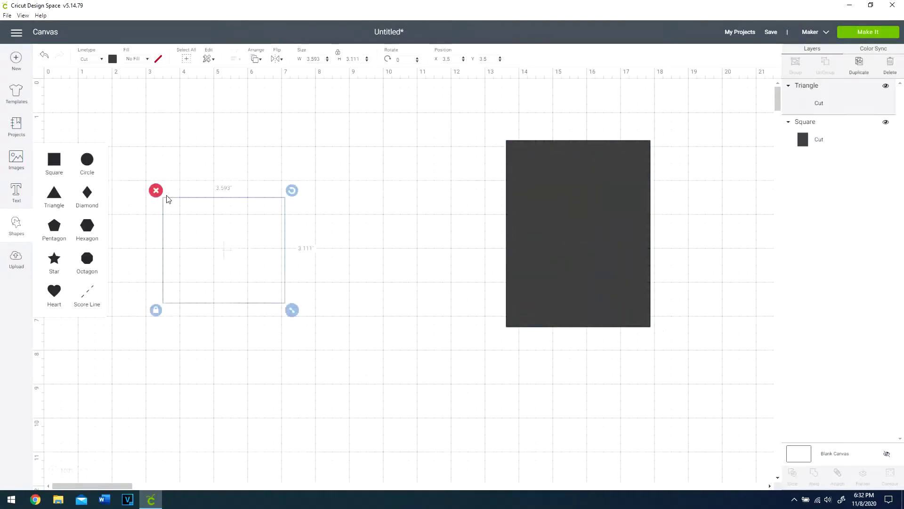
drag(215, 227, 228, 207)
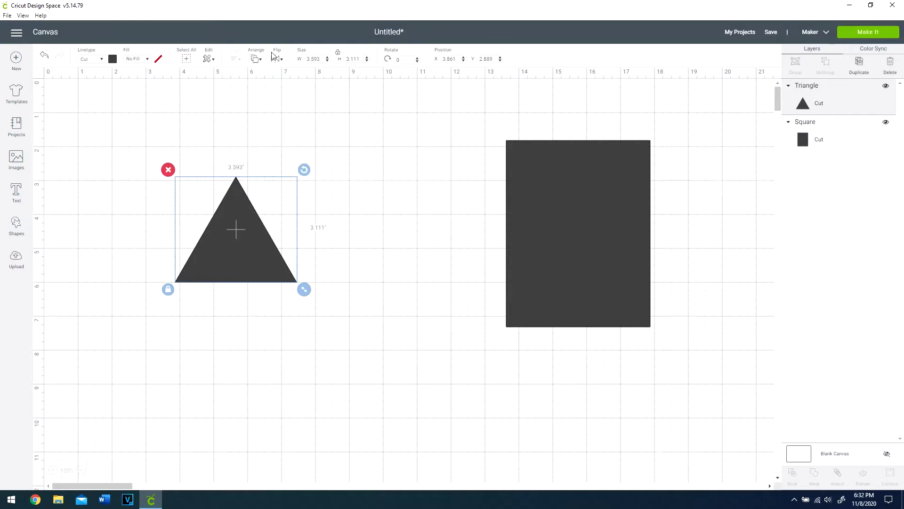
click(337, 55)
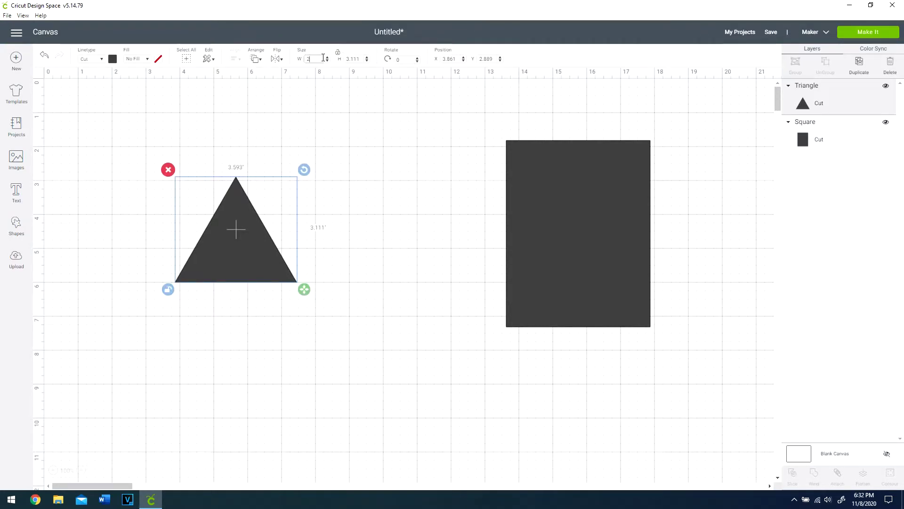
text(1)
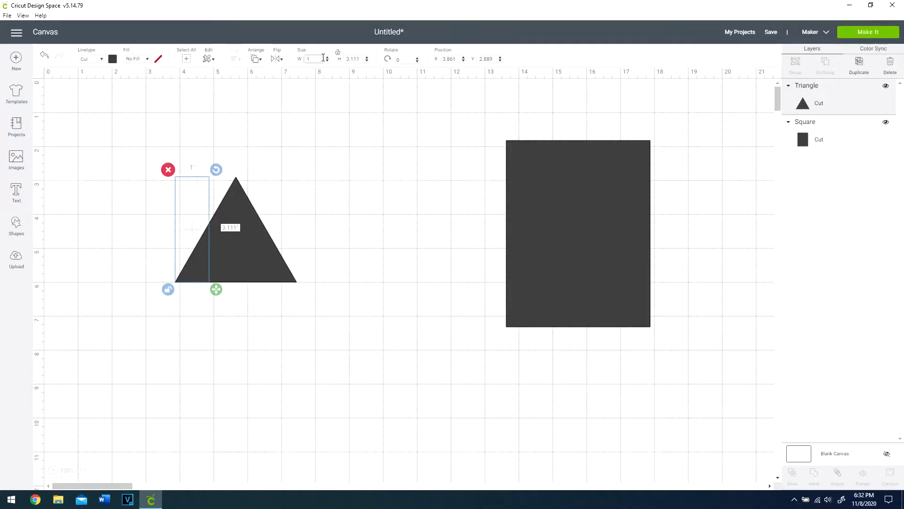
double_click(357, 60)
text(2)
key(Return)
Rotate the narrow triangle to 120 degrees
click(405, 59)
text(120)
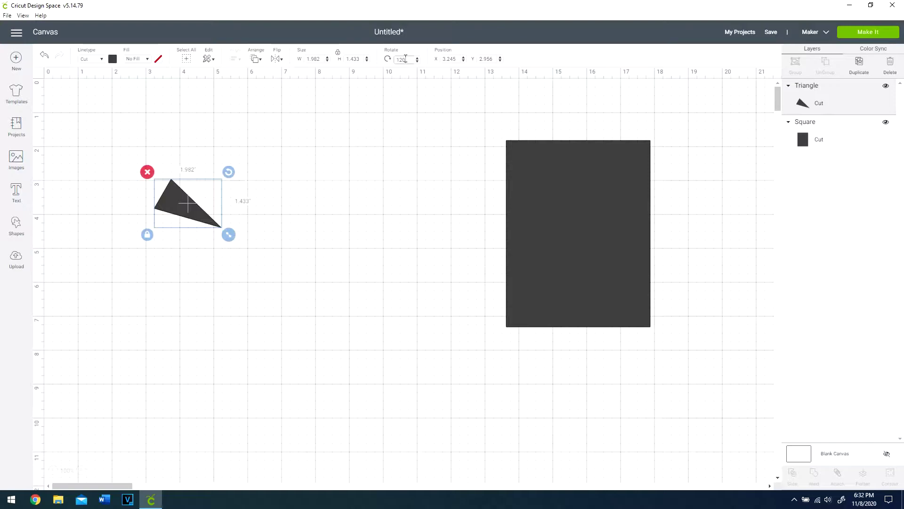
click(347, 139)
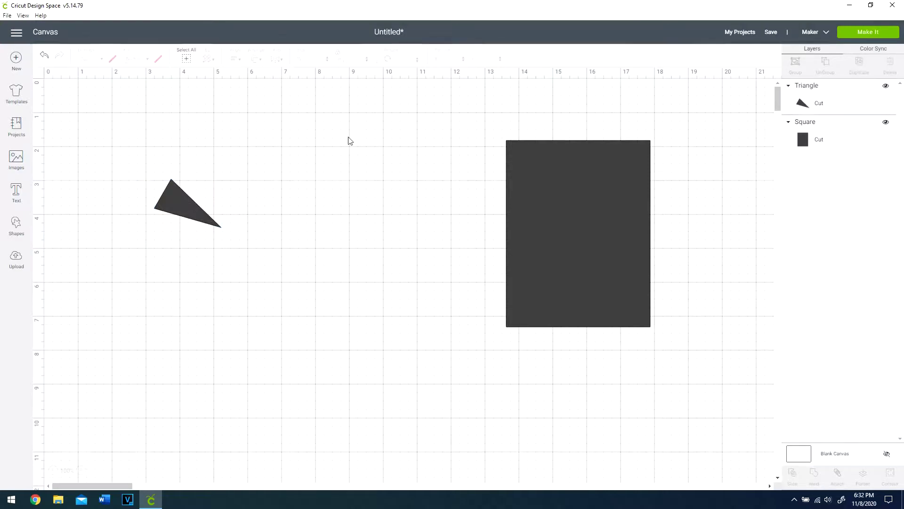
Position the rotated triangle at X 0 and Y 0
click(167, 196)
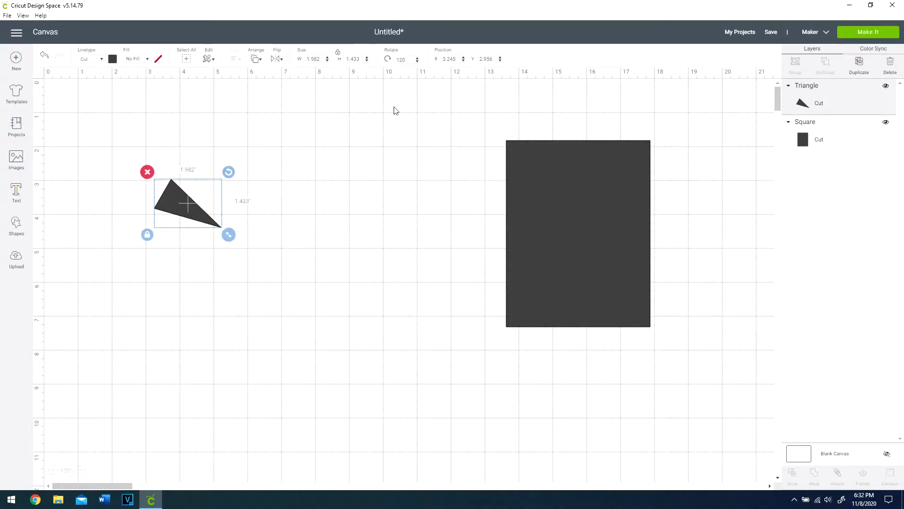
double_click(456, 59)
text(0)
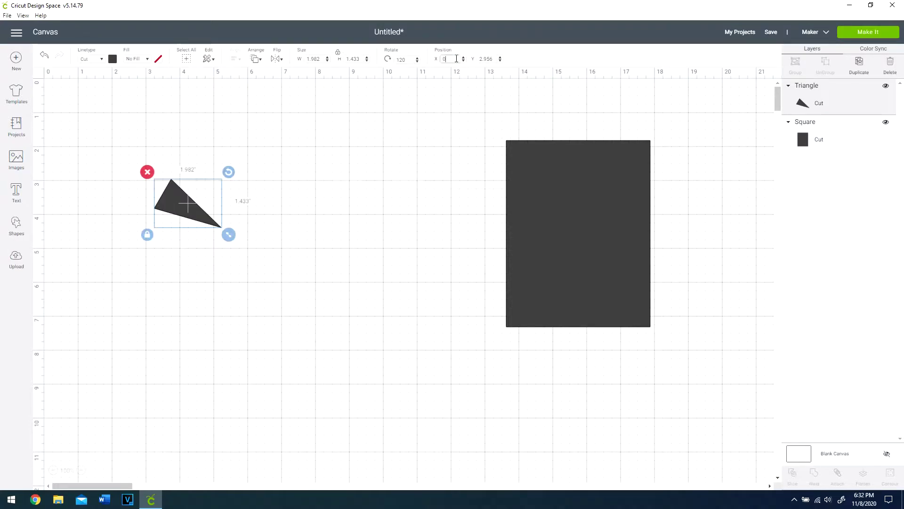
key(Return)
click(481, 60)
text(0)
key(Return)
Duplicate the rotated triangle and place the copy beside the original
right_click(87, 110)
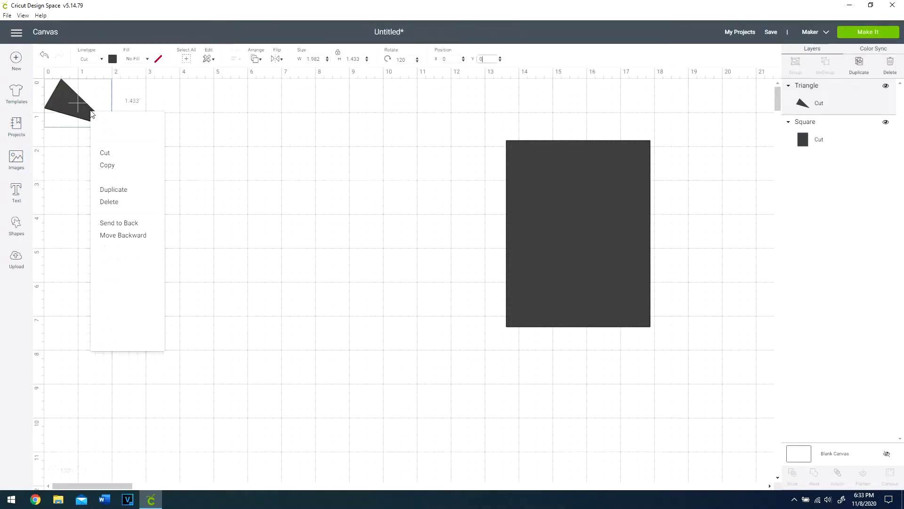
click(113, 190)
key(ctrl+v)
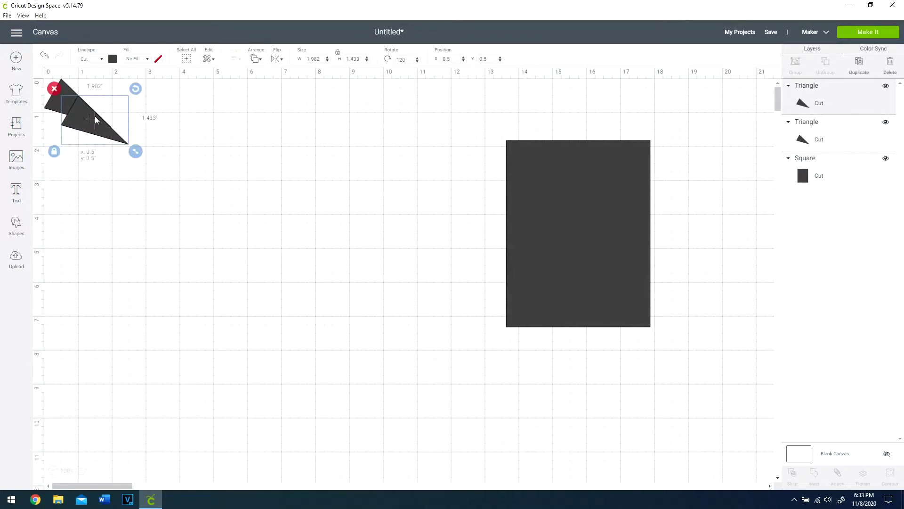
drag(95, 120, 140, 123)
Flip the copied triangle horizontally and position it at X 1.982 and Y 0
click(277, 60)
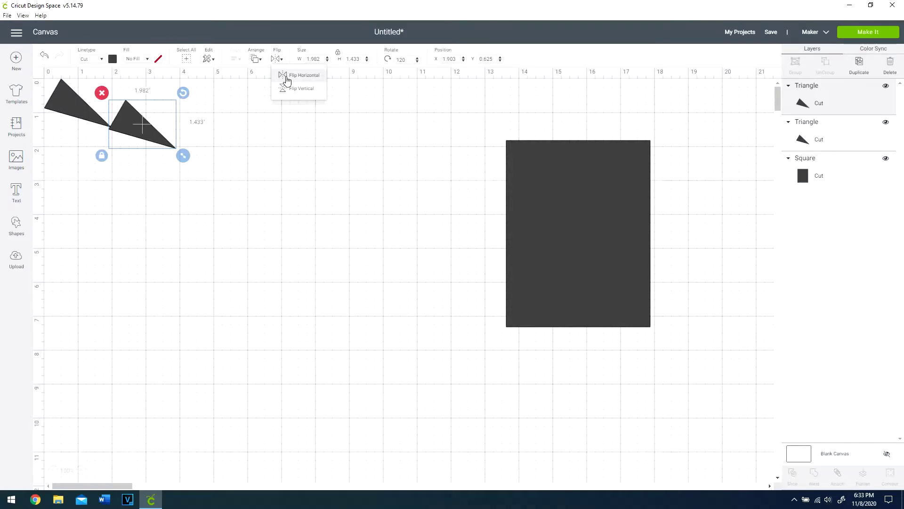
click(287, 75)
click(488, 58)
text(0)
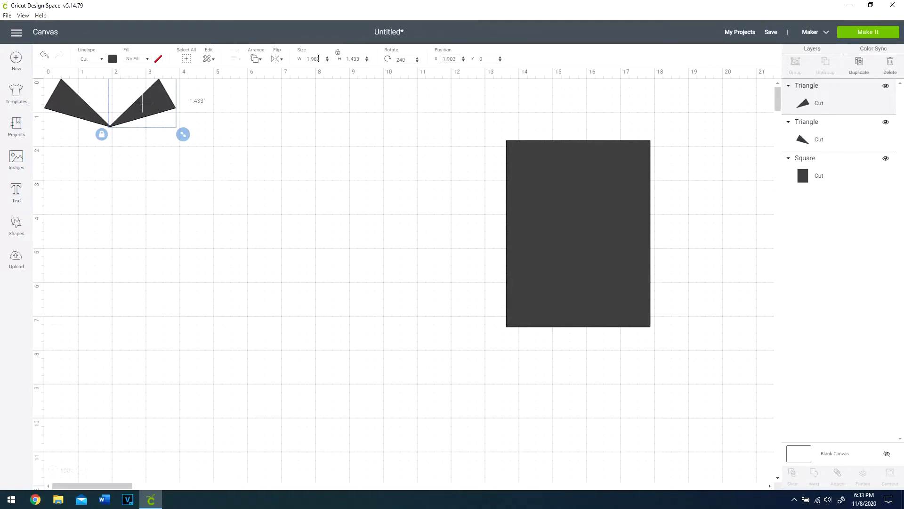
double_click(448, 59)
text(1)
Weld the two mirrored triangles together and move the result to the open canvas beside the large rectangle
click(269, 165)
drag(168, 126, 71, 94)
right_click(100, 113)
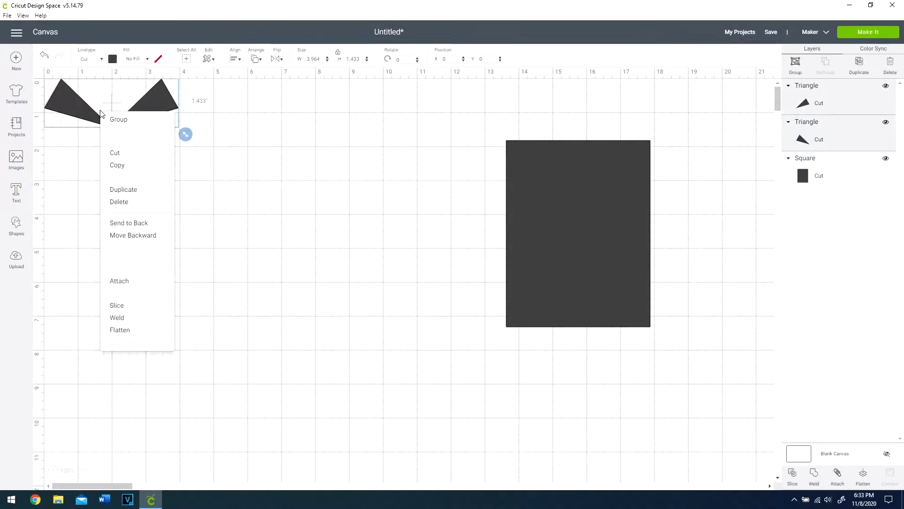
click(120, 318)
drag(154, 109, 415, 180)
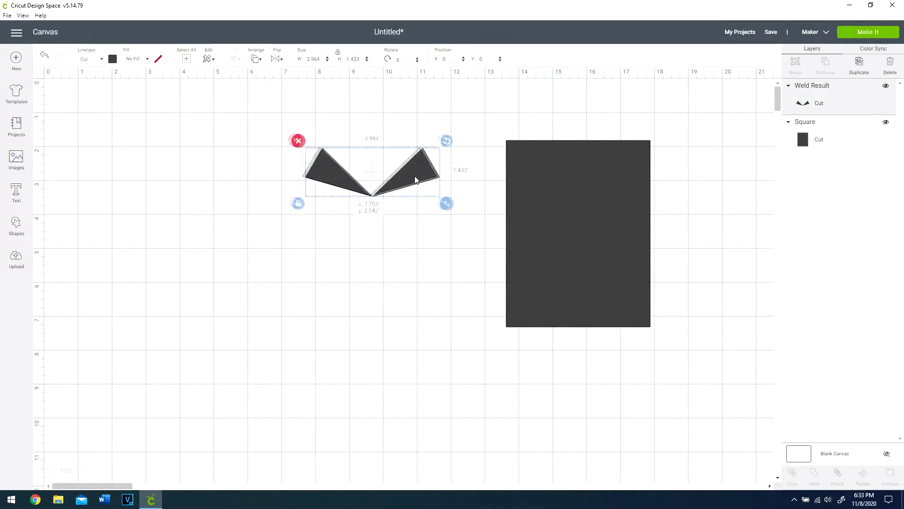
Add another triangle with unlocked proportions and make it 1 wide by 2 high
click(60, 182)
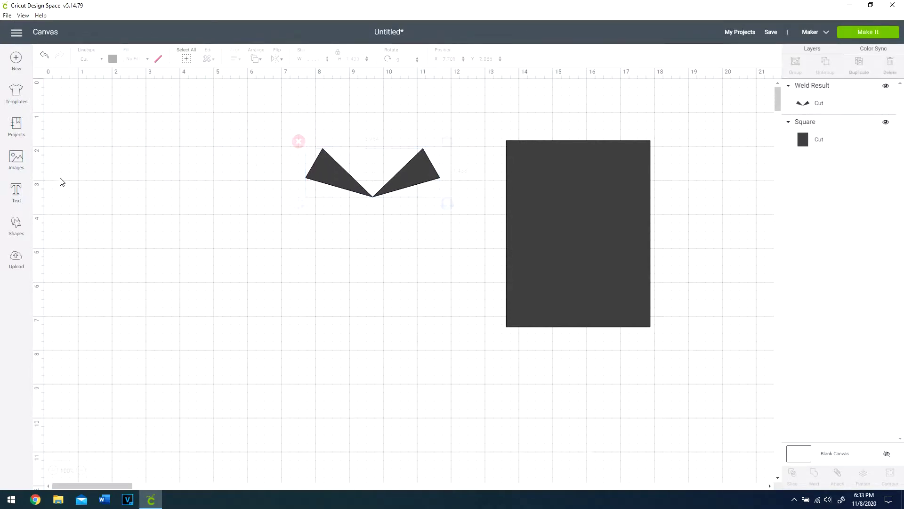
click(16, 228)
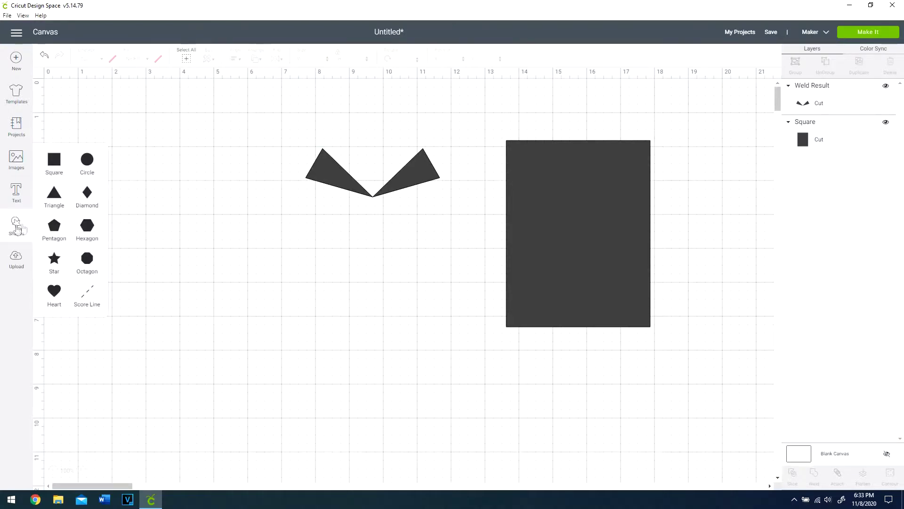
click(54, 196)
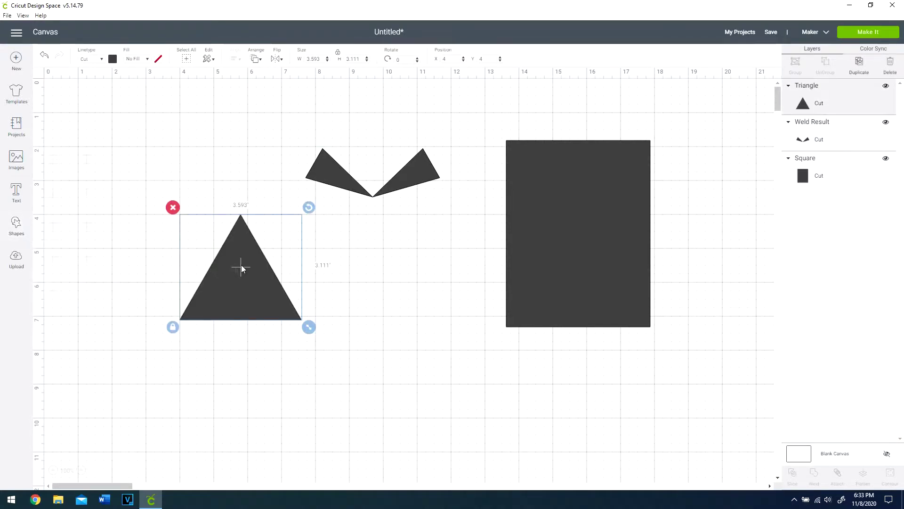
click(339, 56)
text(1)
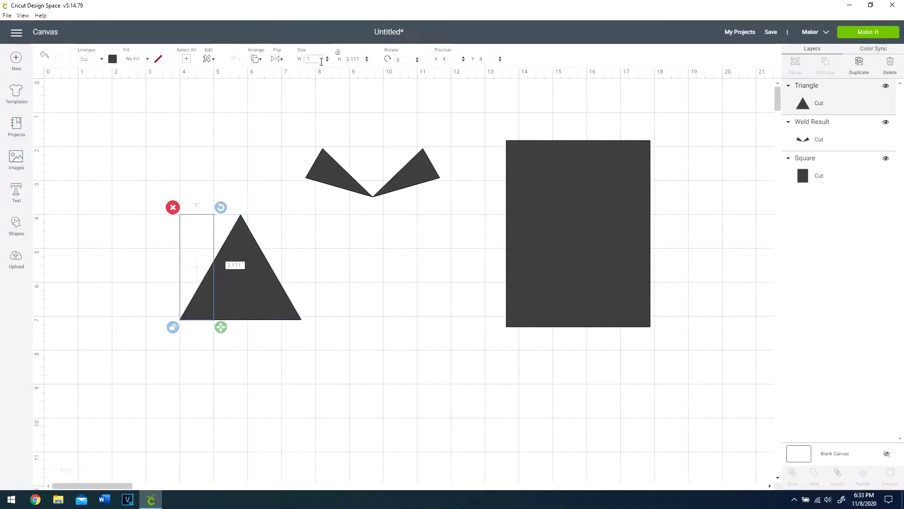
click(356, 62)
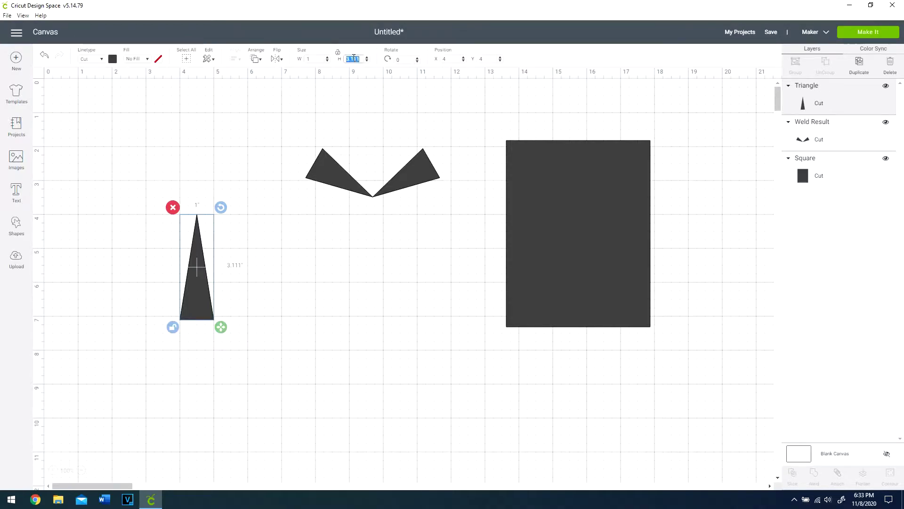
text(2)
Rotate the new triangle to 155 degrees
click(404, 60)
text(15)
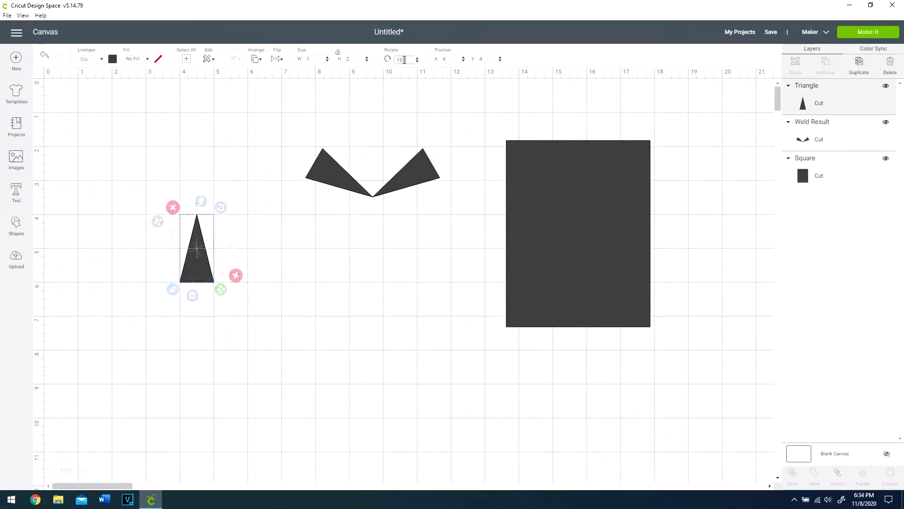
text(5)
key(Return)
Place the 155-degree triangle at the canvas origin, X 0 and Y 0
right_click(185, 237)
click(452, 57)
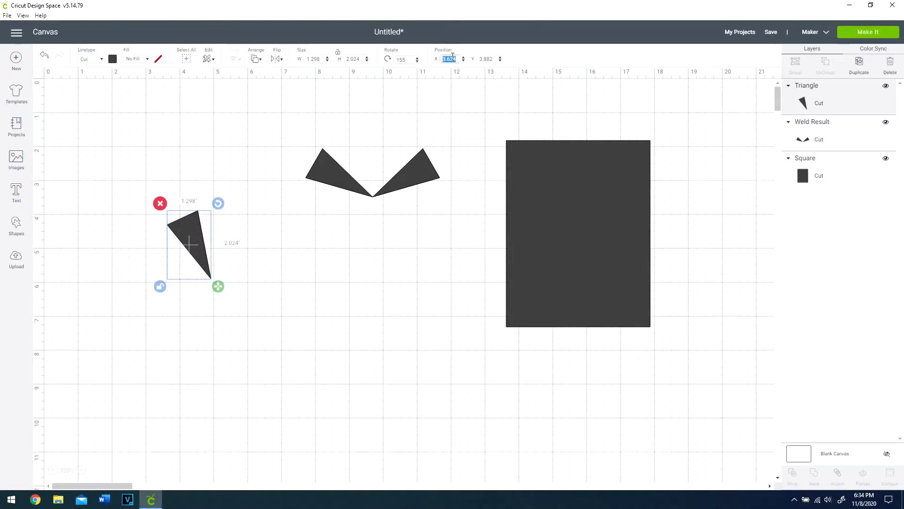
text(0.5)
key(Tab)
text(0.5)
key(Return)
Duplicate the 155-degree triangle and flip the copy horizontally
right_click(62, 103)
click(78, 177)
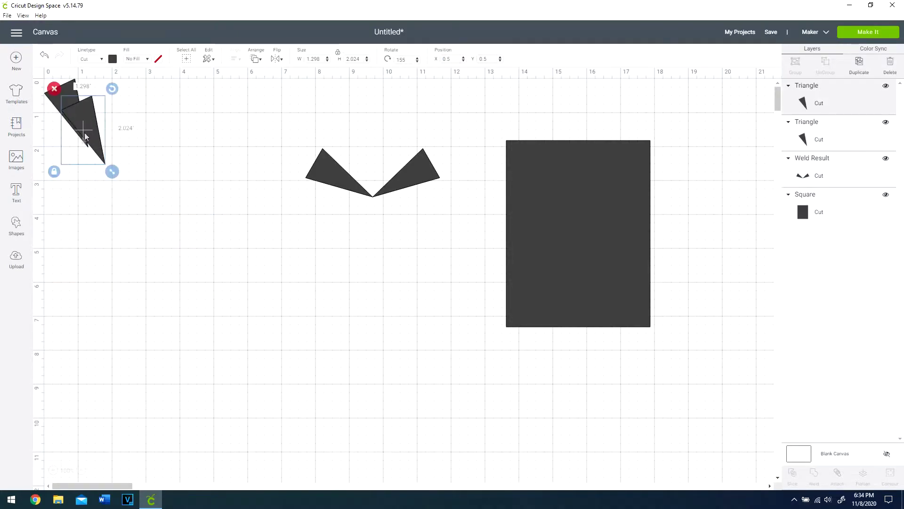
click(277, 59)
click(296, 76)
Position the flipped copy at X 1.298 and Y 0 so it meets the original's point
click(452, 57)
text(1)
key(Return)
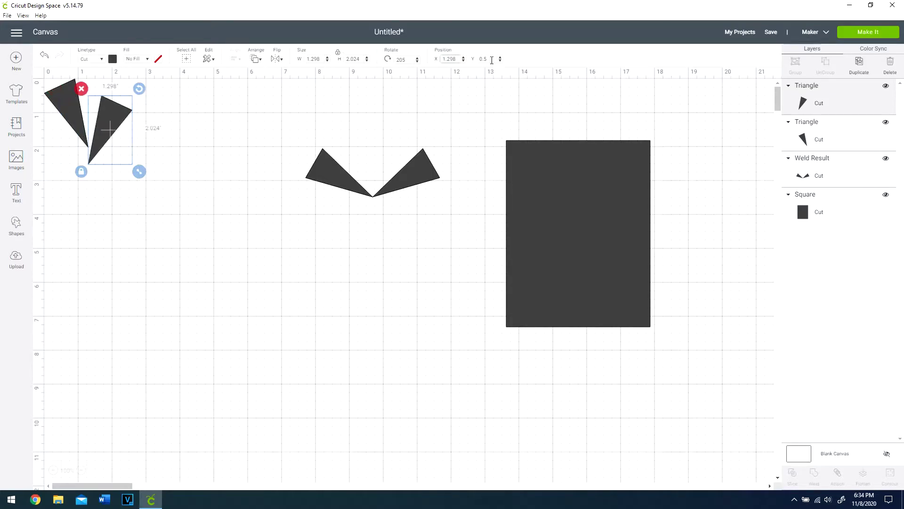
click(490, 60)
text(0)
key(Return)
Weld the two steeper triangles into one narrow pair
drag(150, 163, 178, 113)
right_click(79, 117)
click(115, 323)
Move the wide triangle pair onto the narrow pair and nudge the narrow pair until their lower points meet as a fan
drag(348, 188, 127, 137)
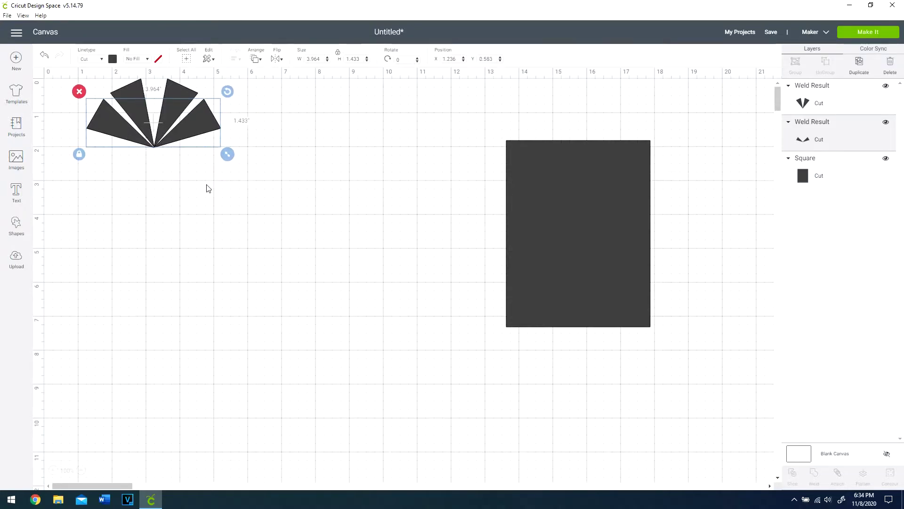
click(206, 186)
click(197, 136)
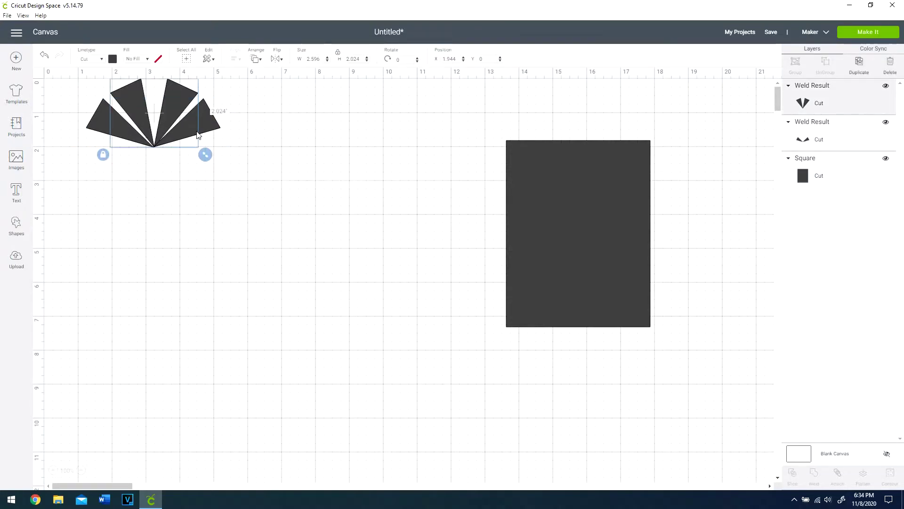
key(Right)
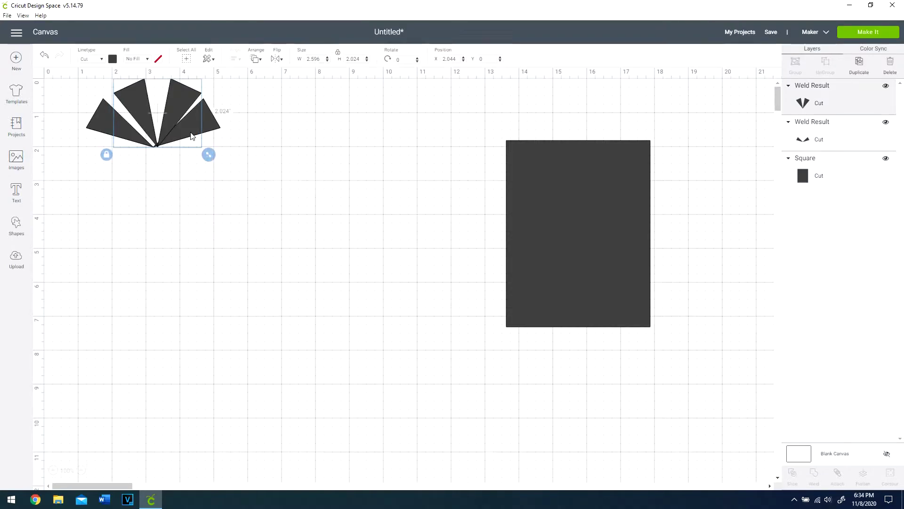
key(Left)
key(Left)
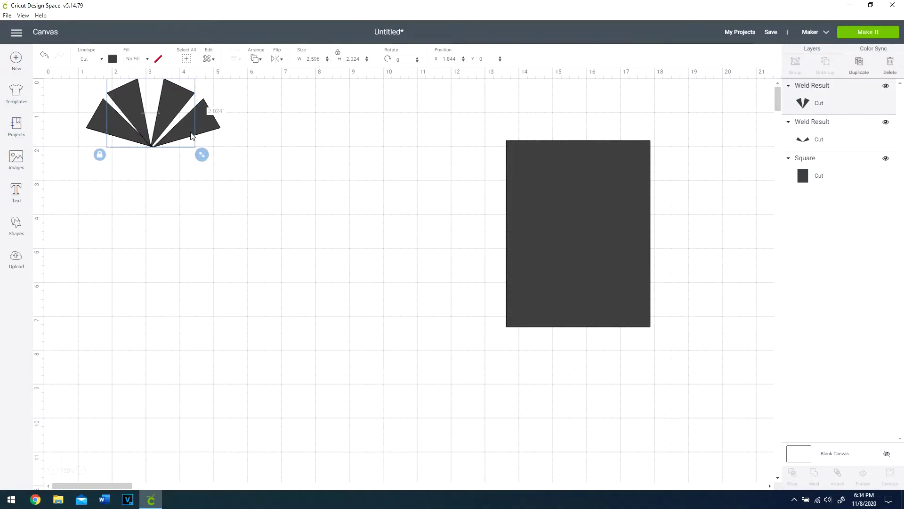
key(Right)
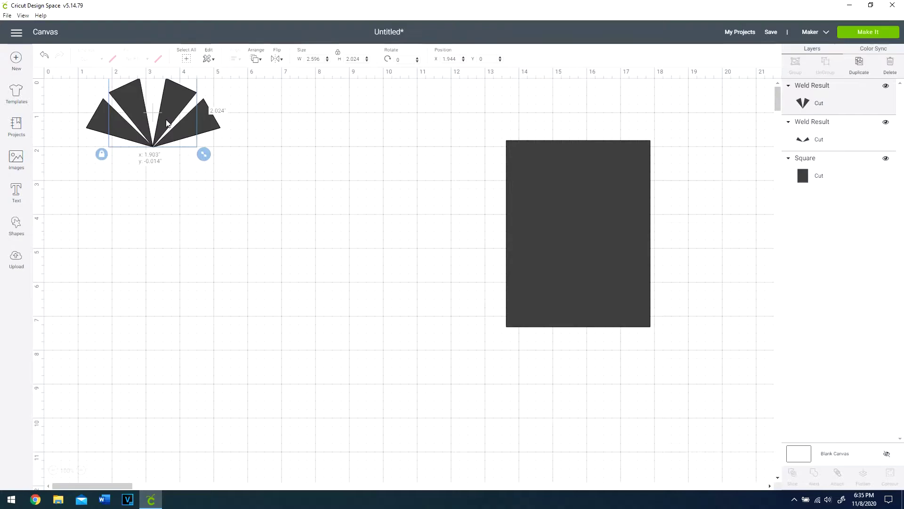
Weld the wide and narrow triangle pairs into a single fan shape
shift+click(117, 135)
right_click(141, 101)
click(174, 313)
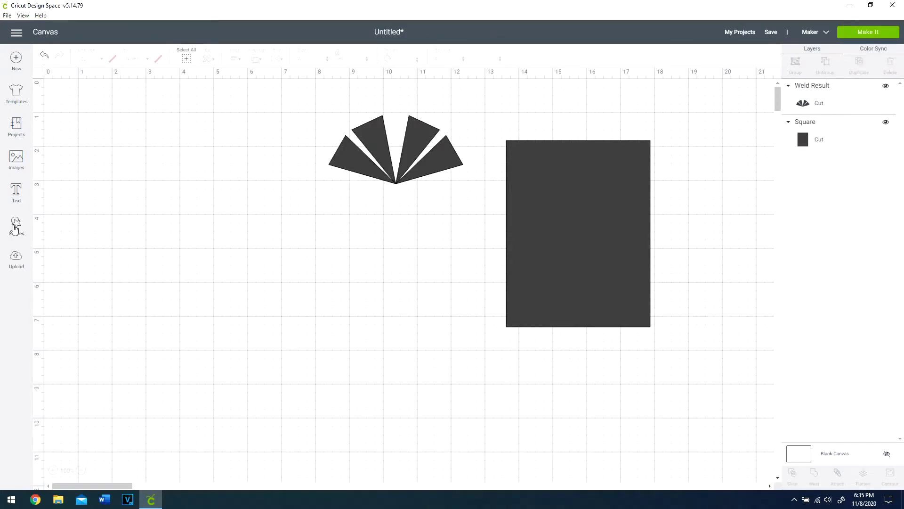
Add a square and size it to 4 by 4 inches
click(16, 225)
click(61, 163)
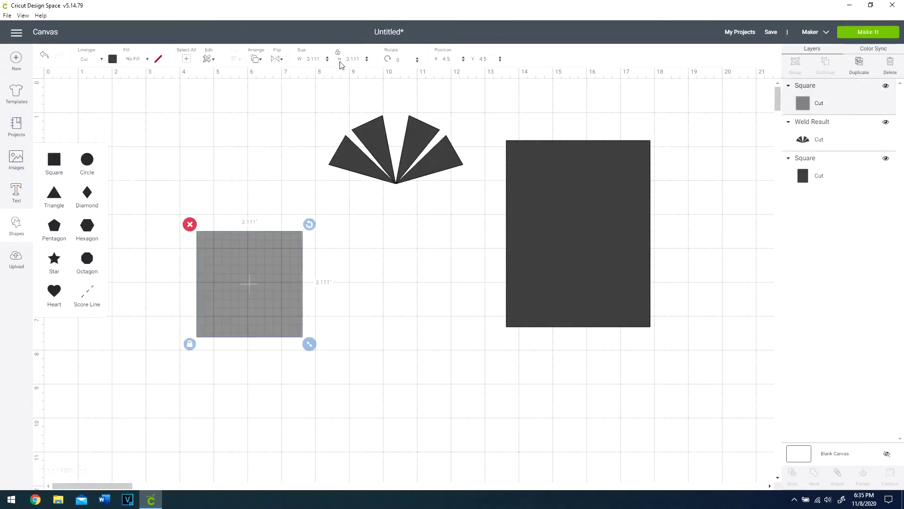
click(319, 59)
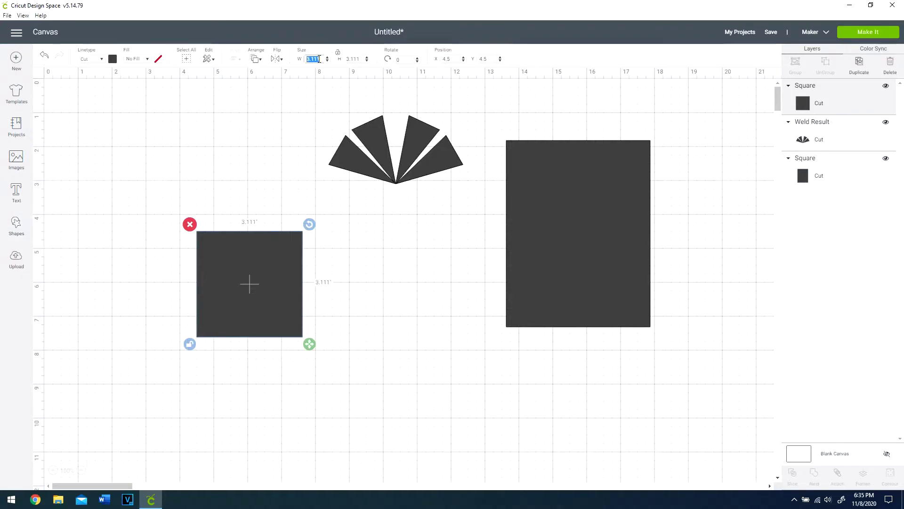
text(4)
key(Return)
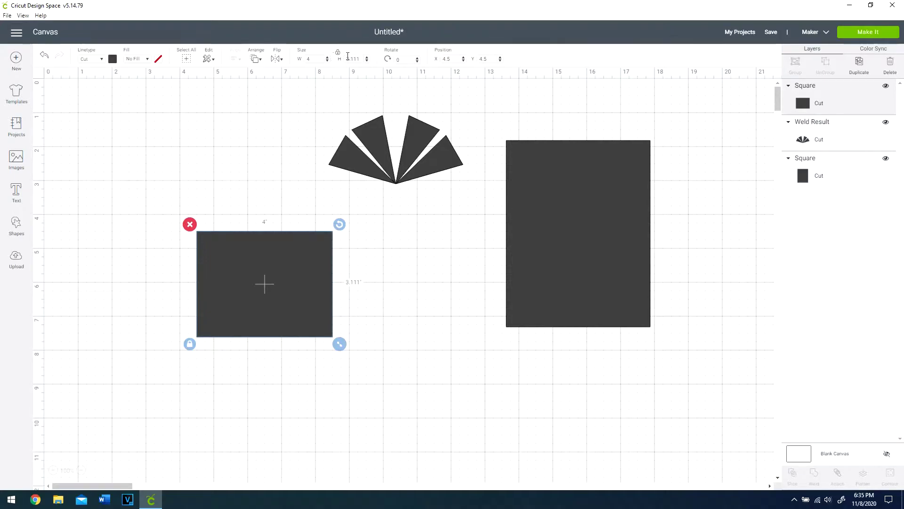
text(4)
key(Return)
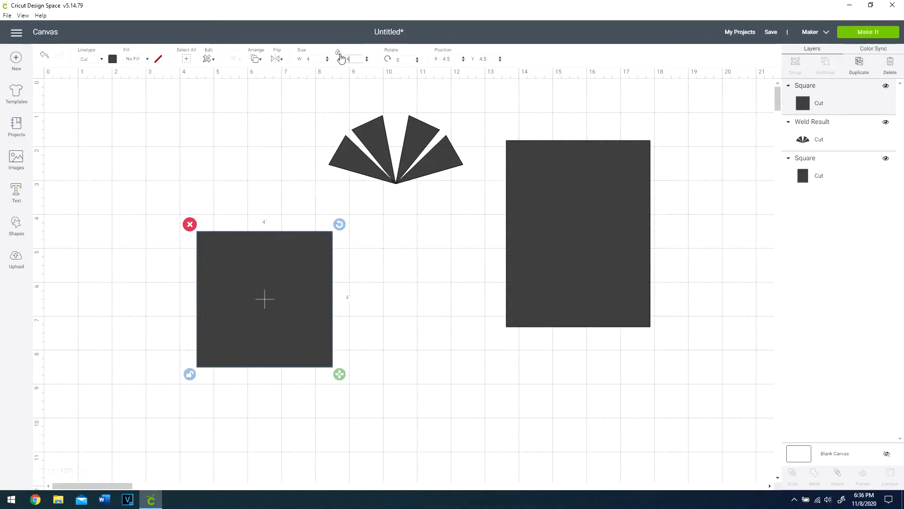
Position the 4-inch square at X 0 and Y 0
click(450, 59)
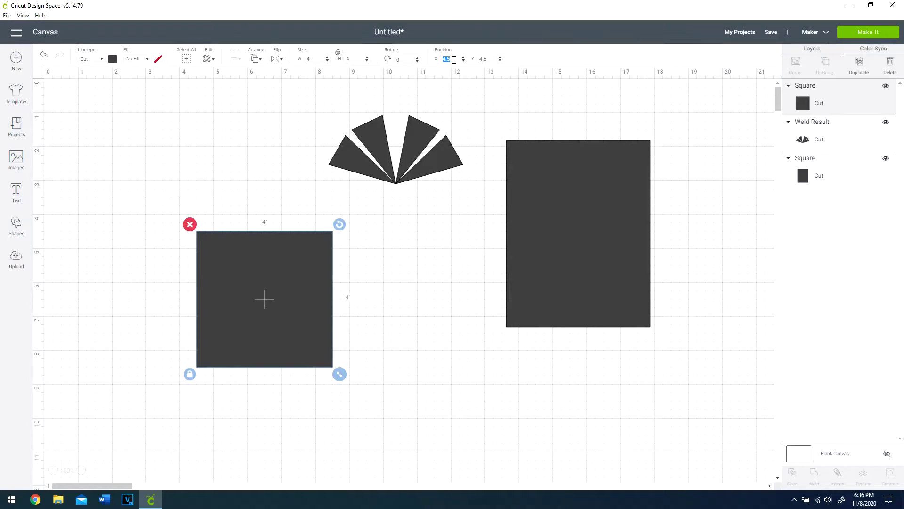
text(0)
key(Return)
click(485, 59)
text(0)
key(Return)
Add a second square sized 1.25 by 1.25 inches
click(16, 225)
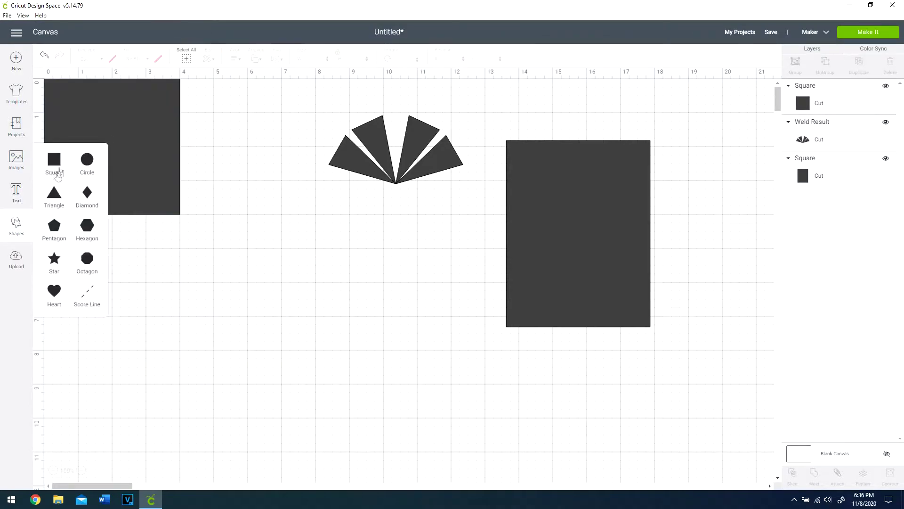
click(53, 160)
click(313, 59)
text(1.25)
key(Return)
click(283, 202)
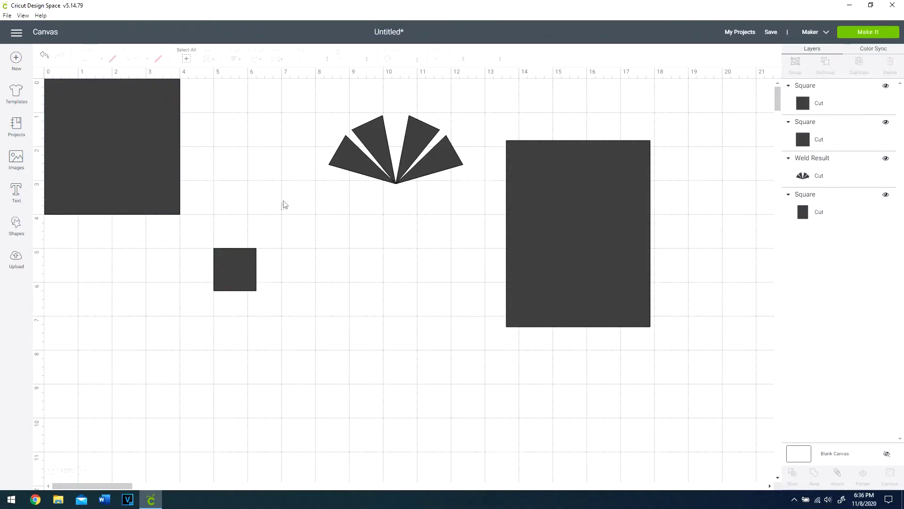
Duplicate the 1.25-inch square three times to make four small squares
right_click(250, 264)
click(276, 230)
click(276, 231)
right_click(282, 302)
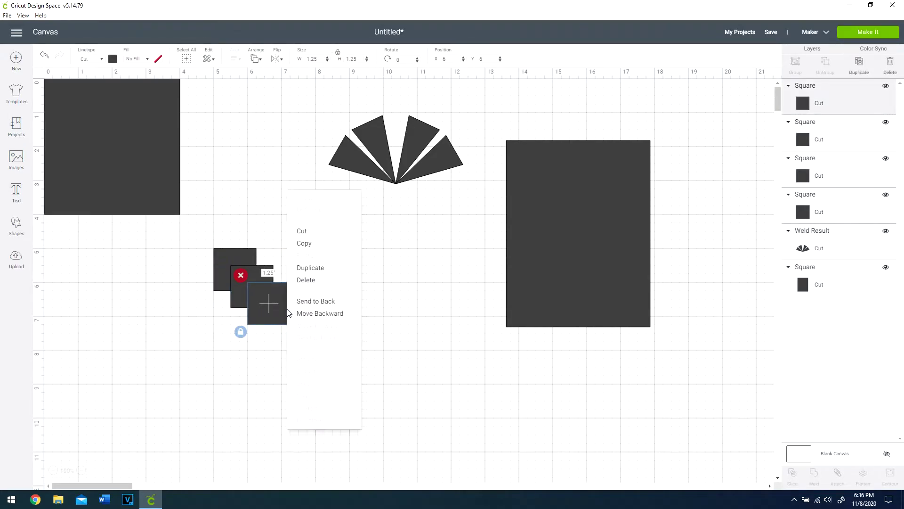
click(307, 267)
Position the newest small square at X 0.5 and Y 0.5 on the large square and color it light pink
text(.5)
click(485, 59)
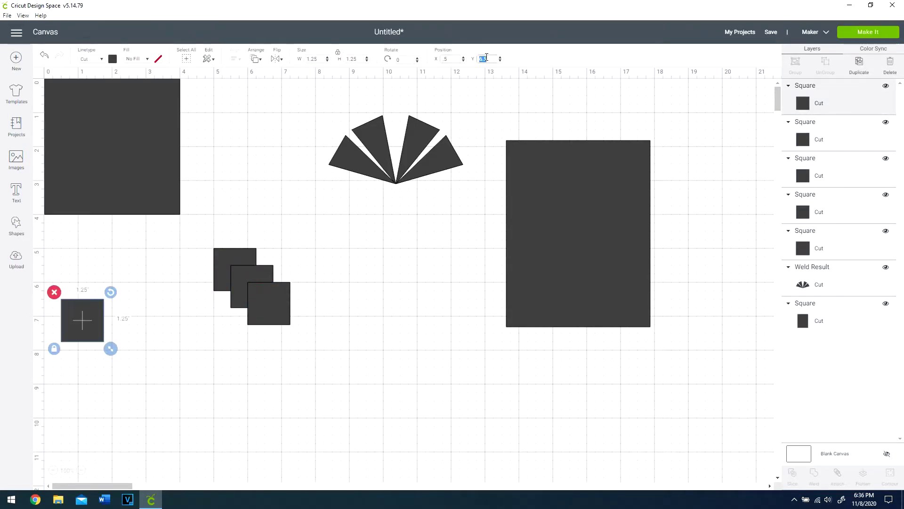
text(.5)
key(Return)
click(112, 59)
click(122, 109)
click(224, 184)
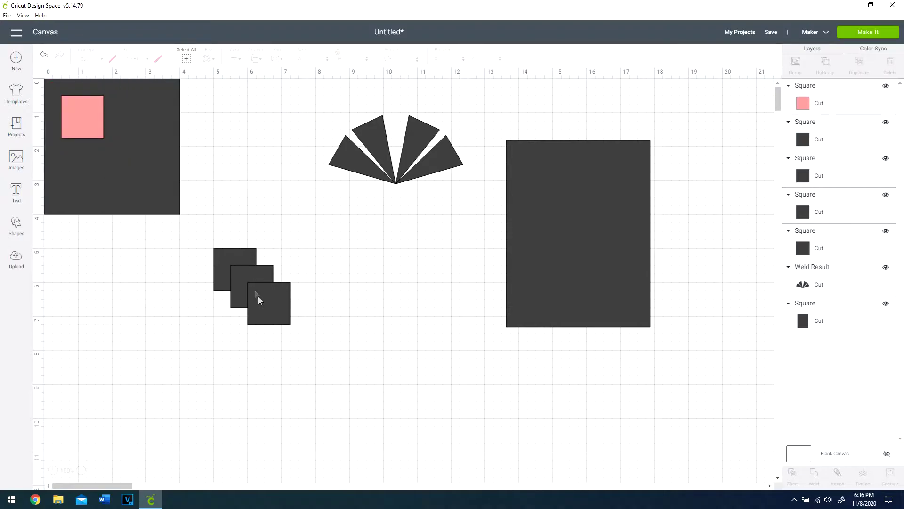
Color the front small square in the remaining stack light pink and position it at X 0.5 and Y 2.25
click(260, 303)
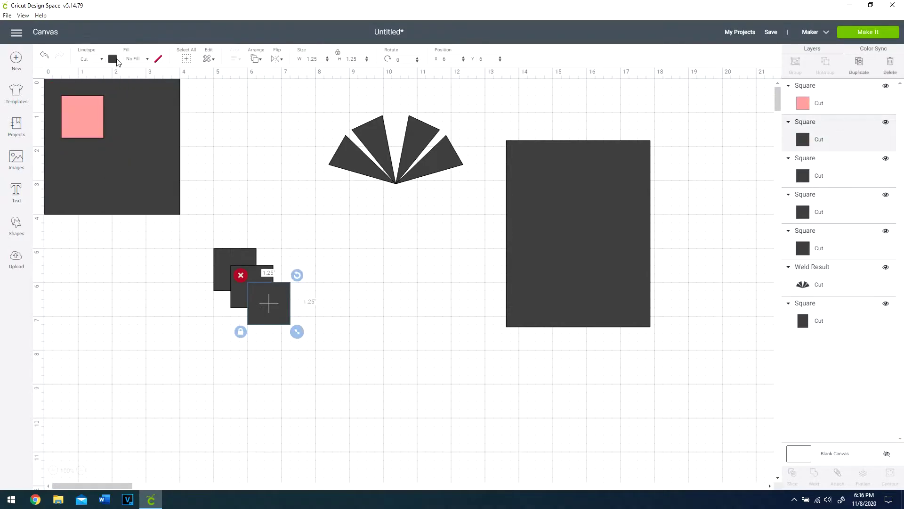
click(114, 60)
click(134, 92)
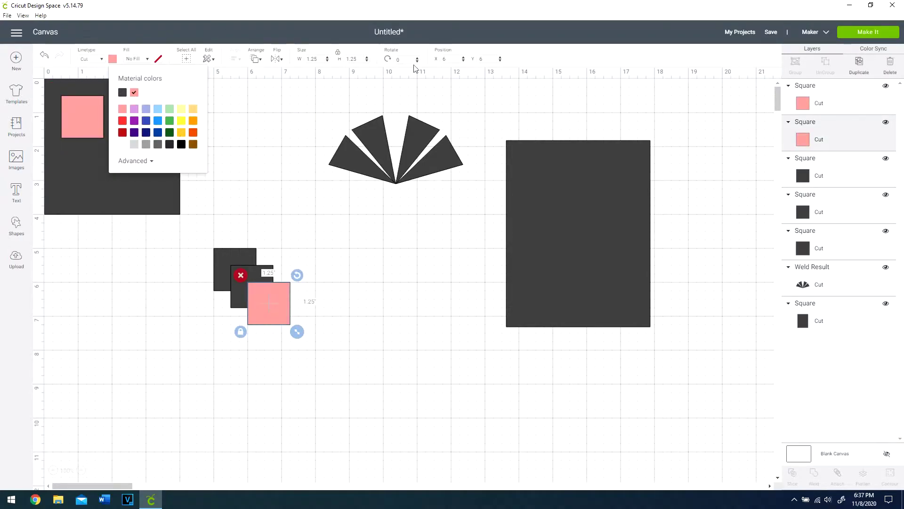
click(451, 70)
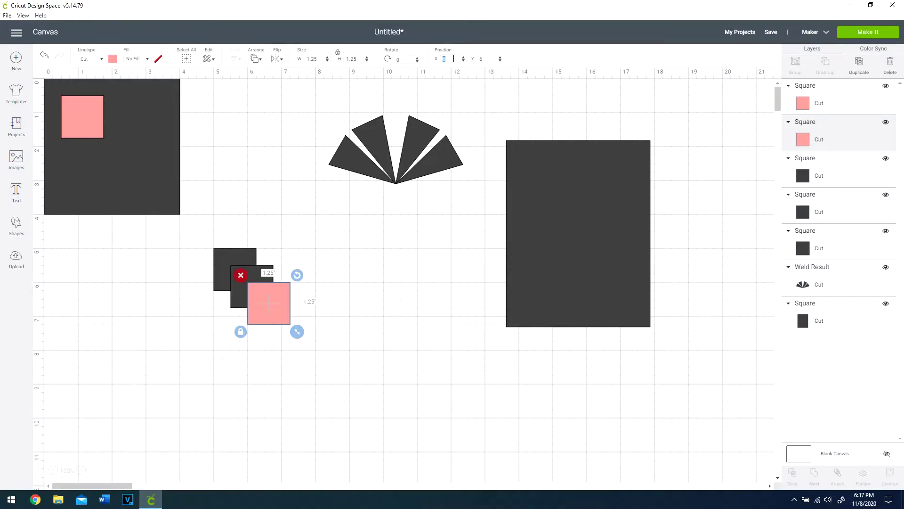
text(.5)
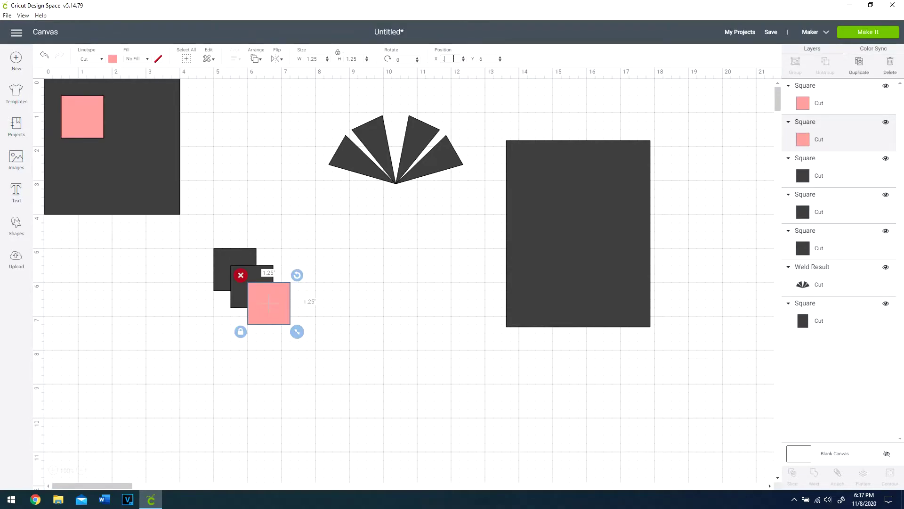
key(Return)
text(2.25)
key(Return)
Position the next small dark square at X 2.25 and Y 0.5 and color it light pink
click(829, 164)
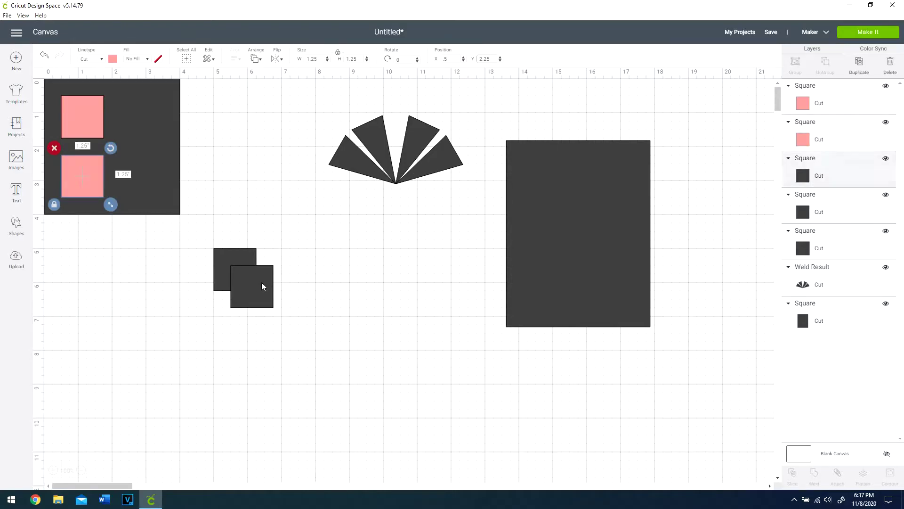
click(446, 59)
text(2.25)
key(Return)
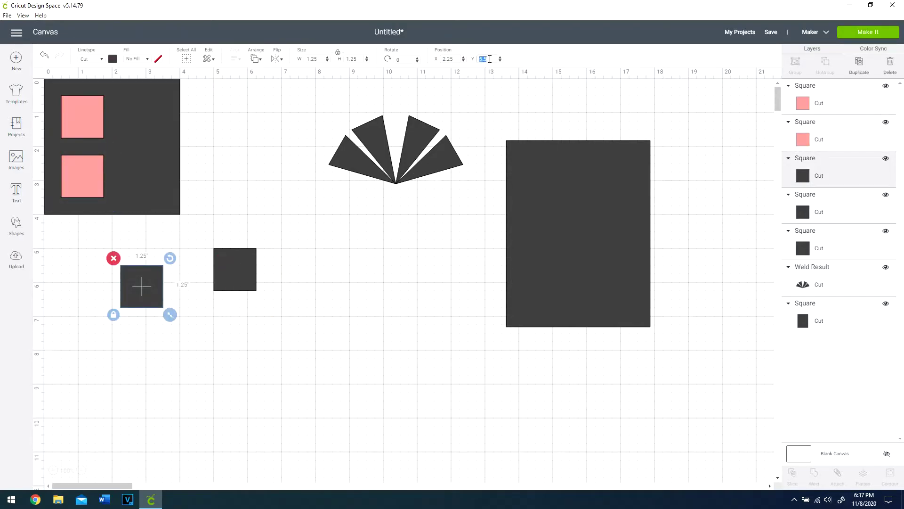
text(.5)
key(Return)
click(113, 59)
click(124, 89)
Position the last small dark square at X 2.25 and Y 2.25 and color it light pink
click(234, 269)
click(448, 59)
text(2.25)
key(Return)
click(486, 58)
text(2.25)
key(Return)
click(112, 59)
click(124, 89)
click(226, 207)
Weld the four pink squares into a single shape
click(97, 132)
shift+click(141, 117)
shift+click(82, 177)
shift+click(130, 185)
right_click(130, 185)
click(170, 375)
Slice the welded four-square shape out of the 4-inch square
drag(208, 238, 44, 80)
right_click(109, 136)
click(151, 336)
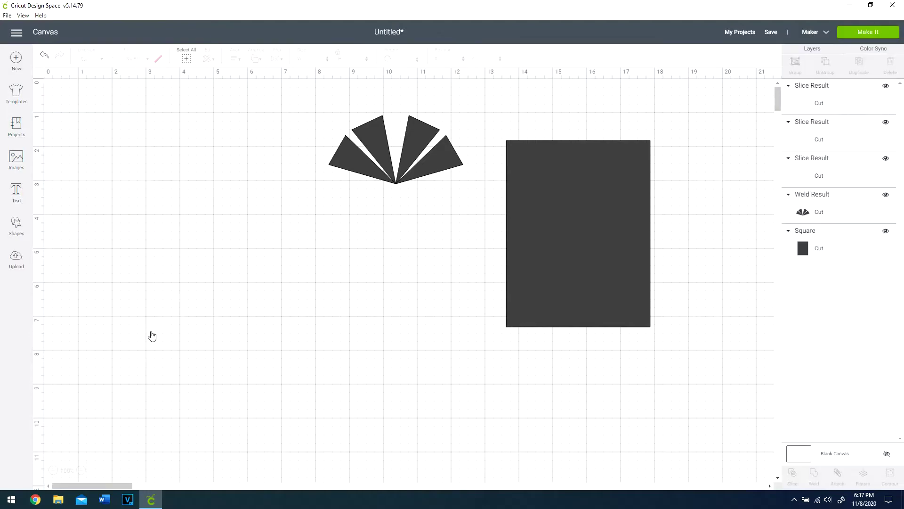
Remove both leftover four-square slice pieces and move the four-pane frame below the fan
drag(137, 182, 200, 298)
click(115, 210)
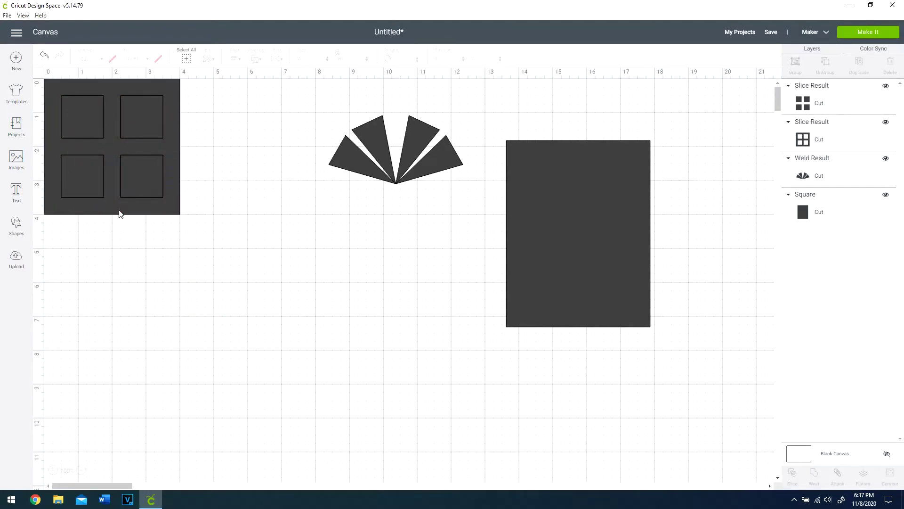
drag(147, 194, 252, 319)
click(159, 214)
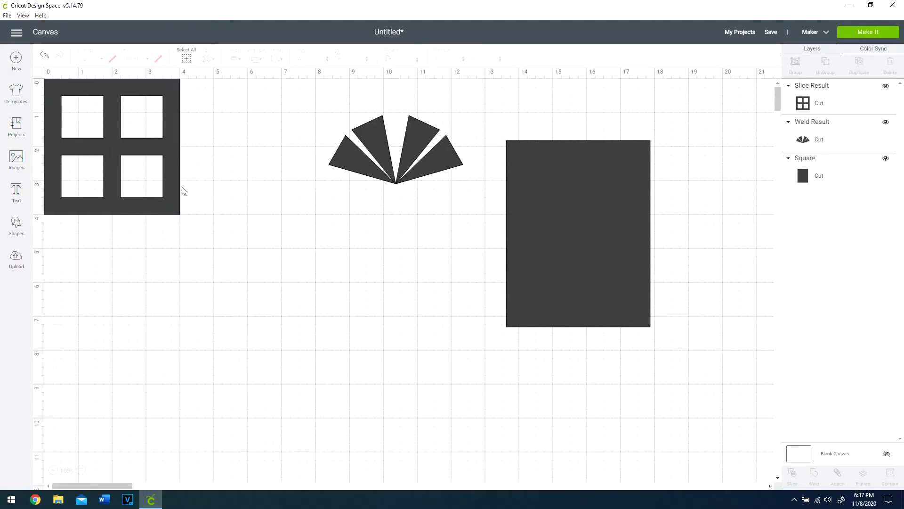
drag(174, 171, 452, 313)
Add a square with unlocked proportions and size it to 2 inches wide by 4 inches high
click(16, 225)
click(50, 171)
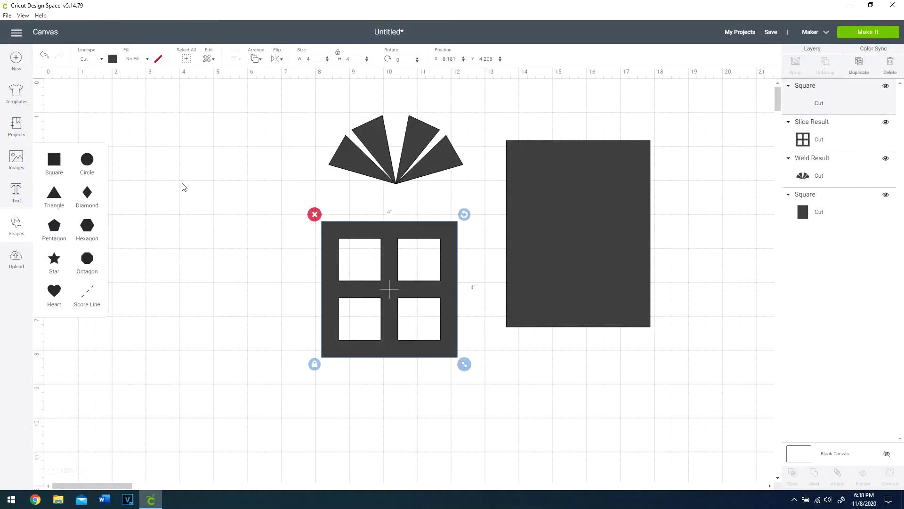
click(337, 53)
click(313, 59)
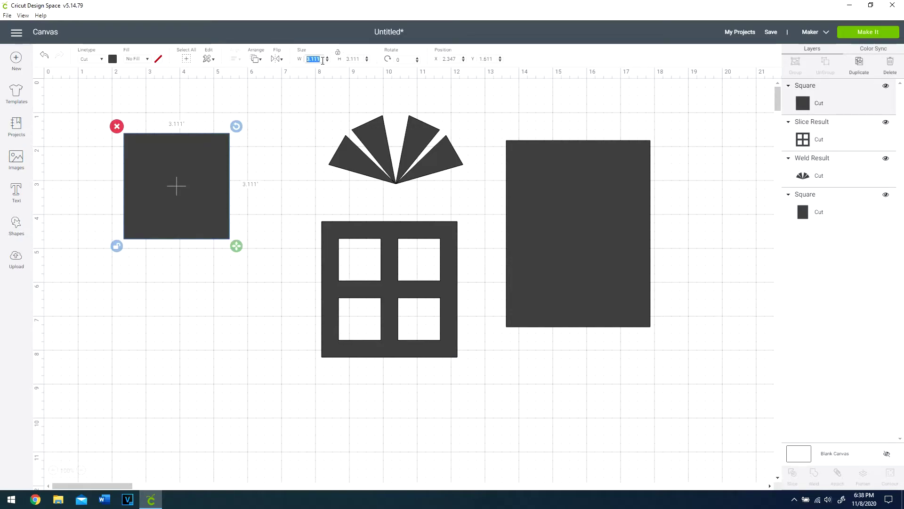
text(2)
click(351, 58)
text(2)
key(Return)
text(4)
key(Return)
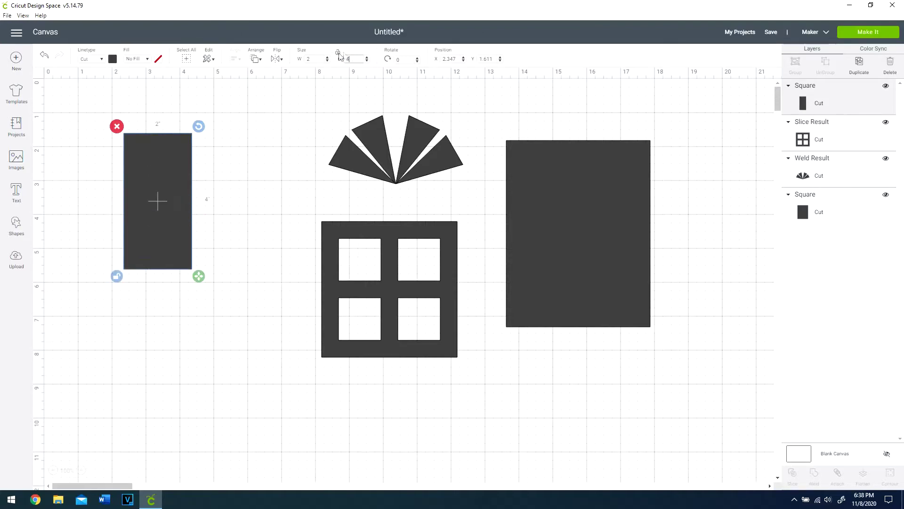
Add another square and size it to 2.5 inches wide by 1 inch high
click(16, 226)
click(54, 160)
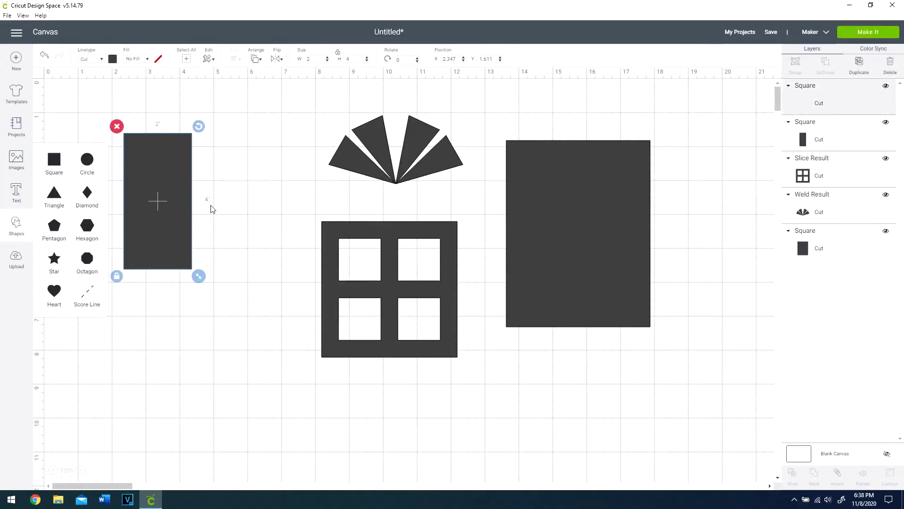
drag(179, 202, 213, 180)
click(314, 59)
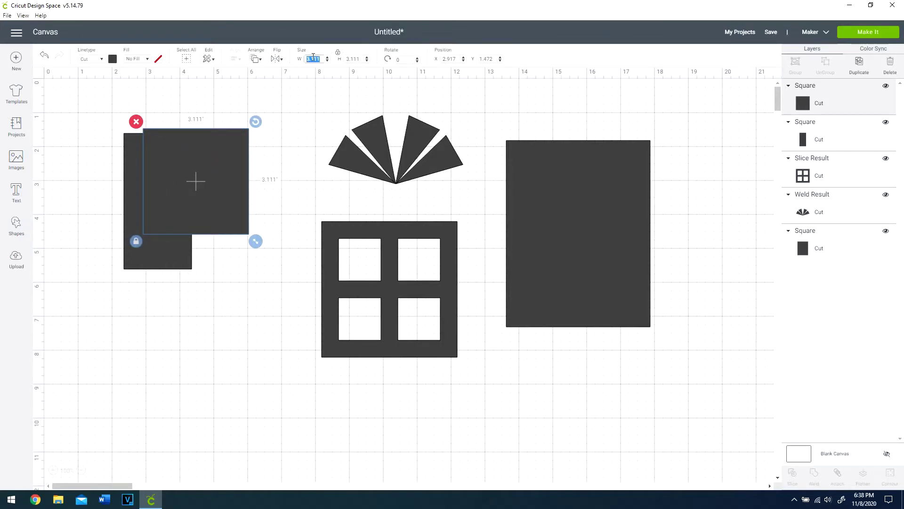
text(2.5)
key(Return)
click(354, 58)
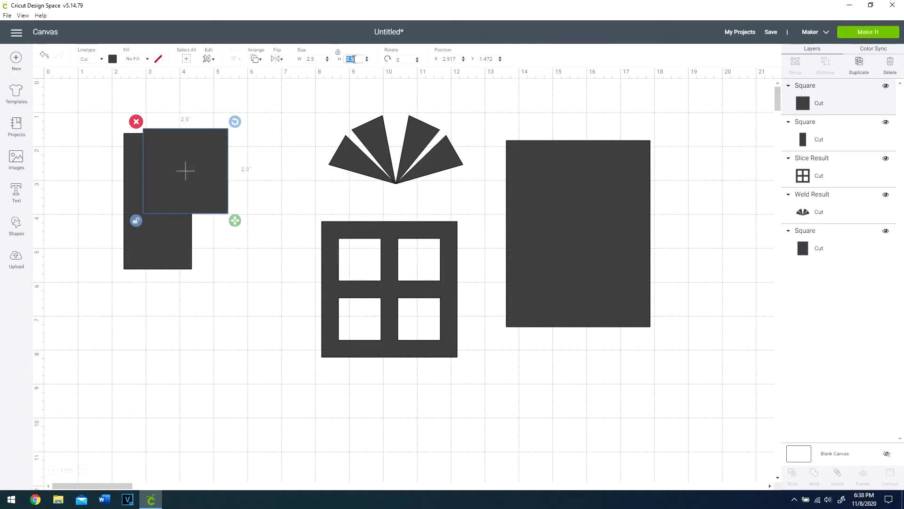
text(1)
key(Return)
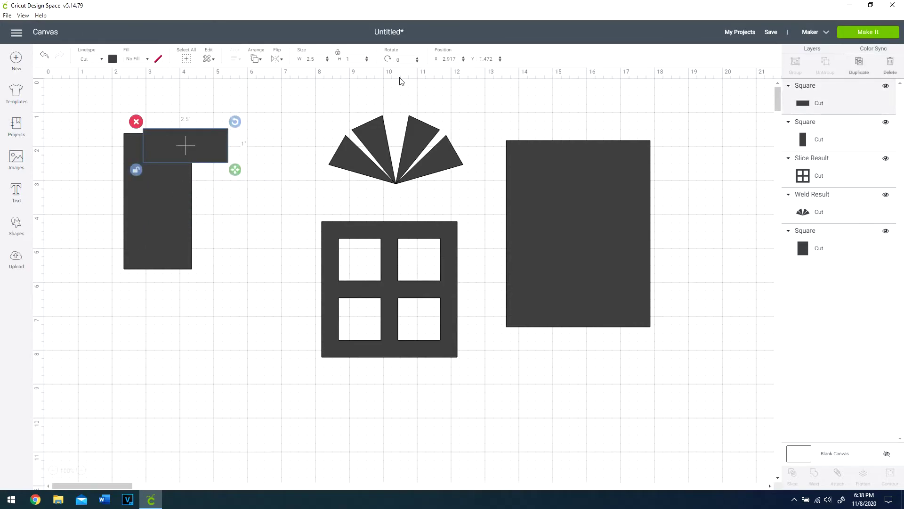
Position the 2.5 by 1 inch rectangle at X 0 and Y 0
text(0)
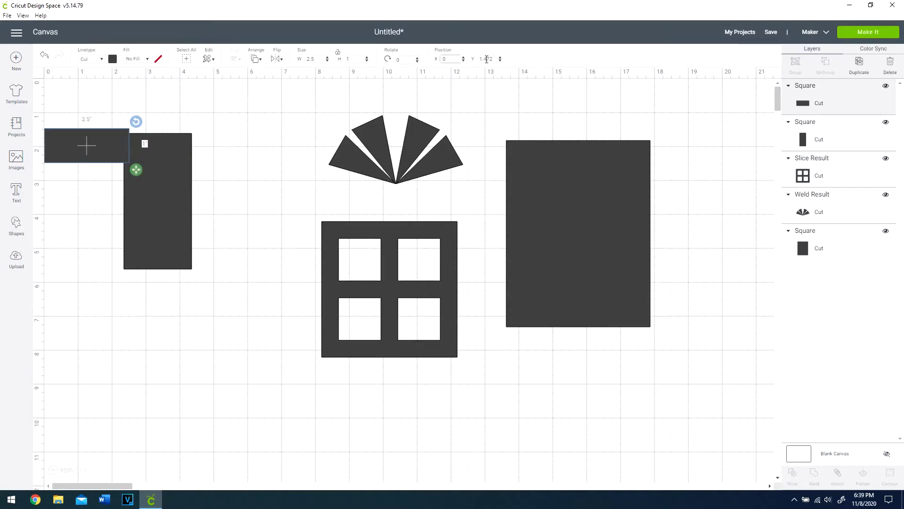
click(486, 59)
text(0)
key(Return)
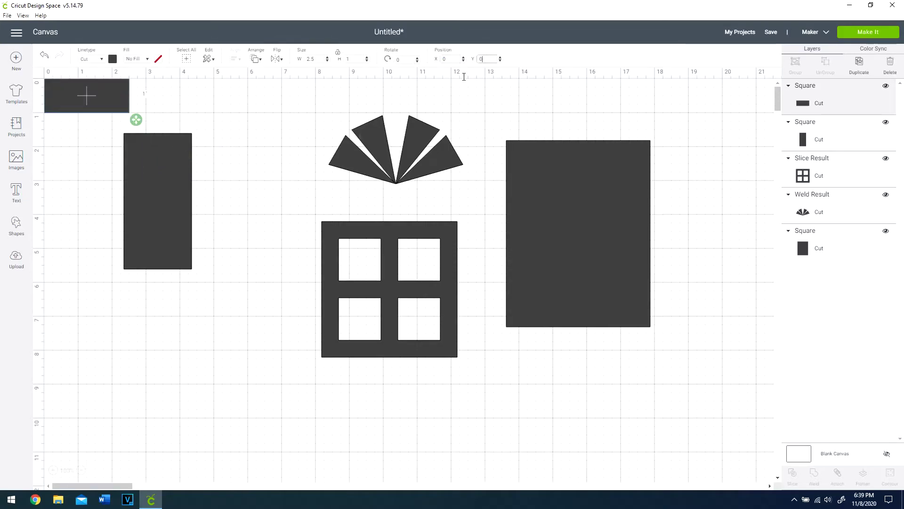
Position the 2 by 4 inch rectangle at X 0 and Y 0.75 so it overlaps the wide rectangle
click(187, 181)
click(449, 58)
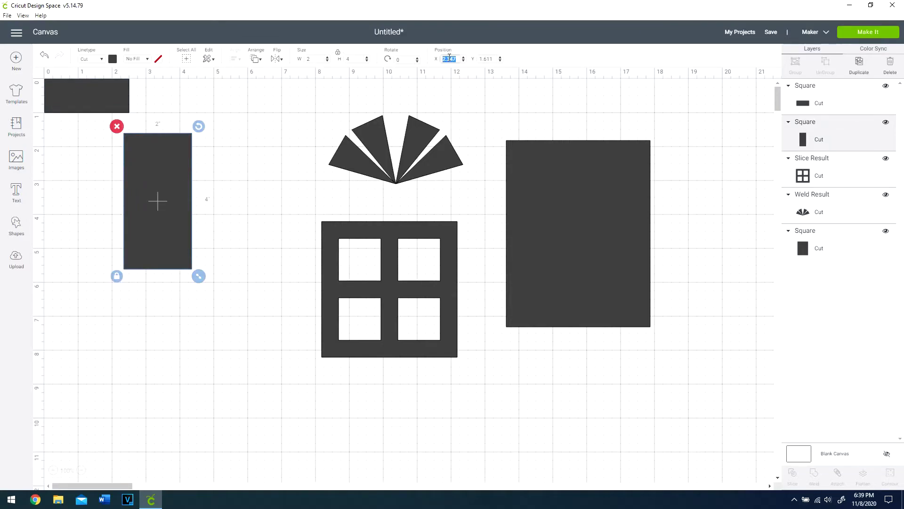
text(0)
key(Return)
click(484, 58)
text(1.5)
key(Return)
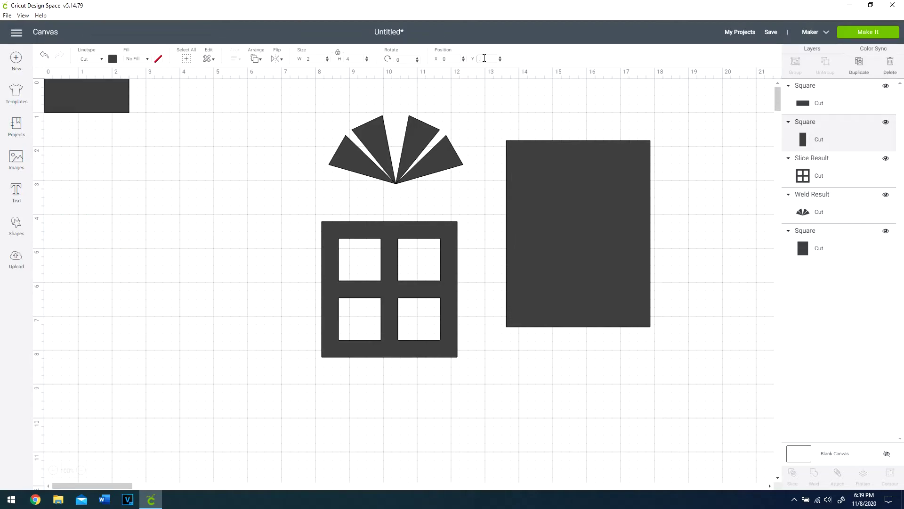
Center the wide and tall rectangles horizontally on each other
drag(172, 165, 87, 96)
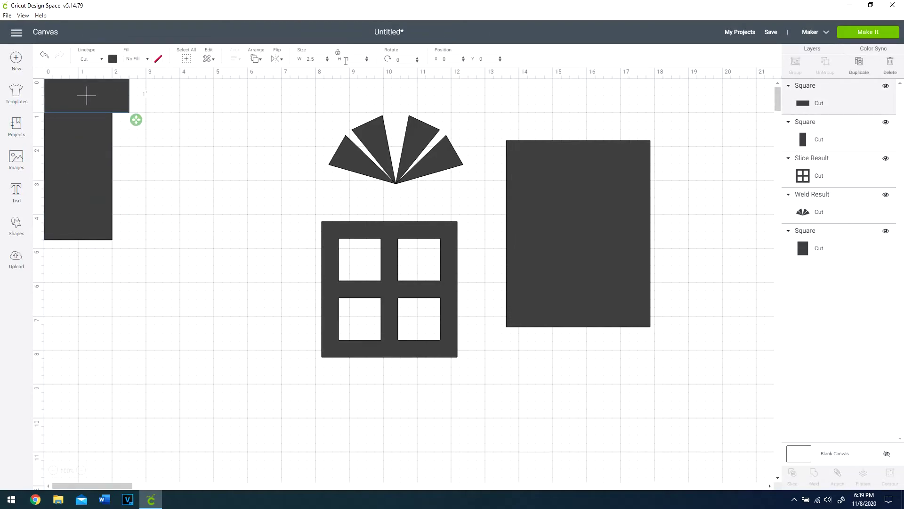
click(256, 59)
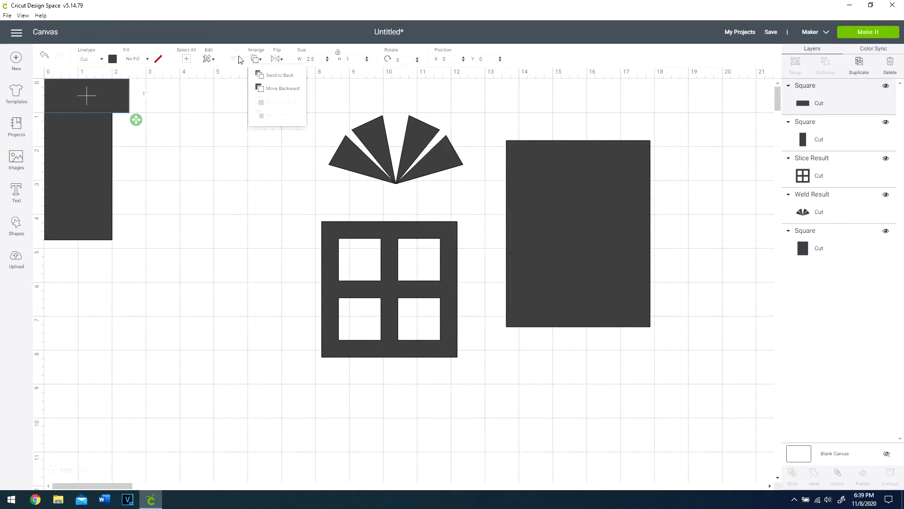
drag(164, 188, 82, 92)
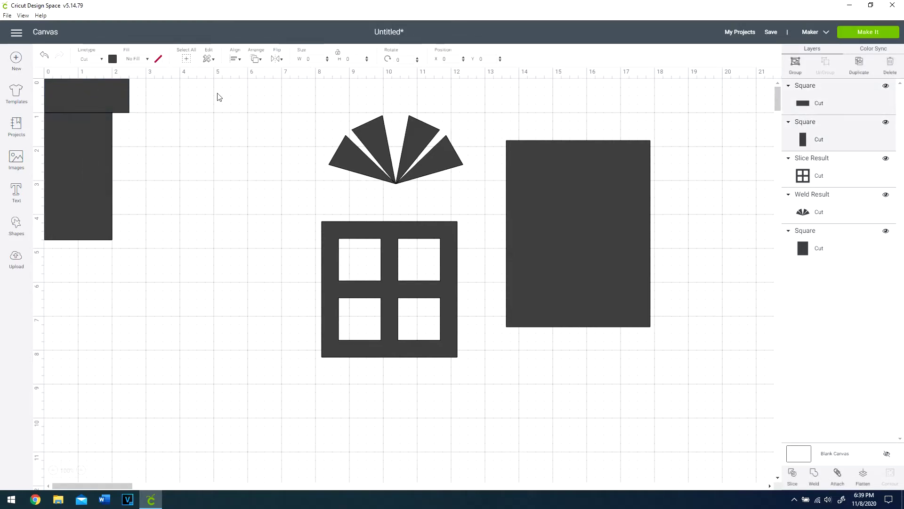
click(236, 59)
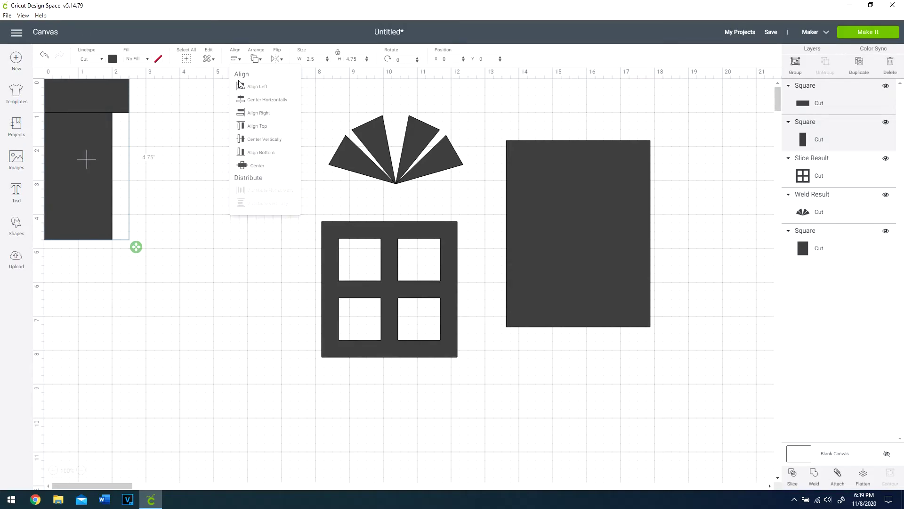
click(241, 99)
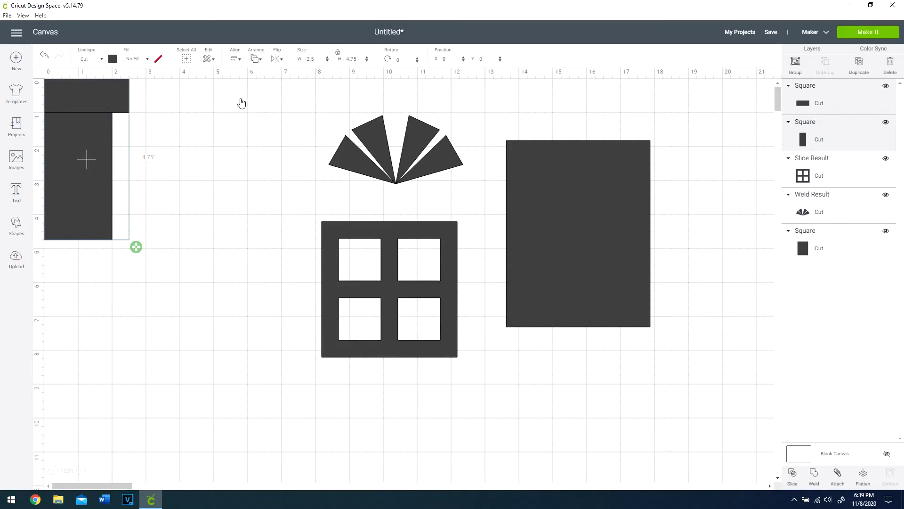
Weld the overlapping wide and tall rectangles into a single gift box shape
right_click(109, 111)
click(123, 313)
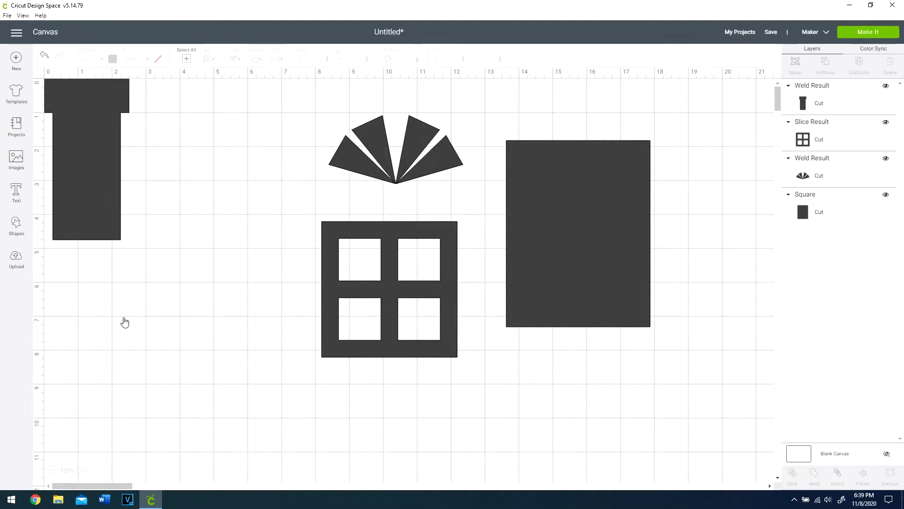
Add a square, size it to 2 inches wide by 0.5 inch high, and position it at X 0.25 and Y 0.25
click(16, 224)
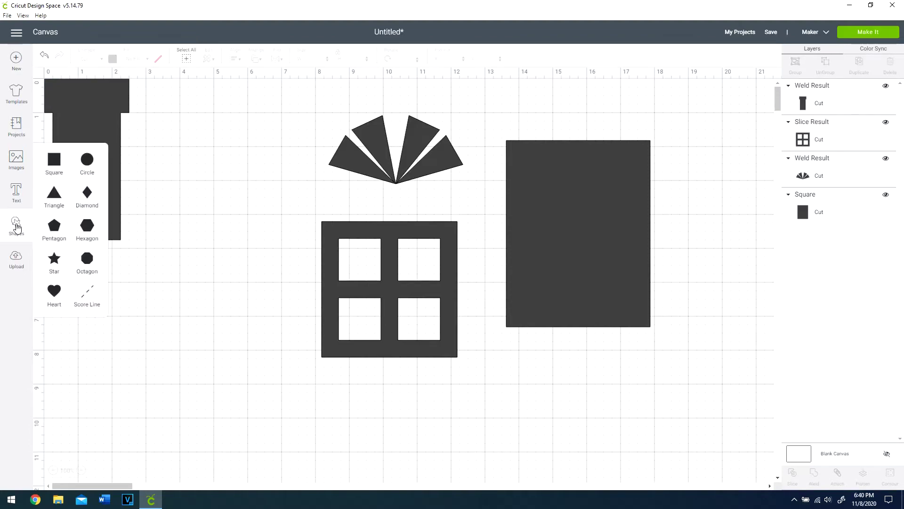
click(52, 154)
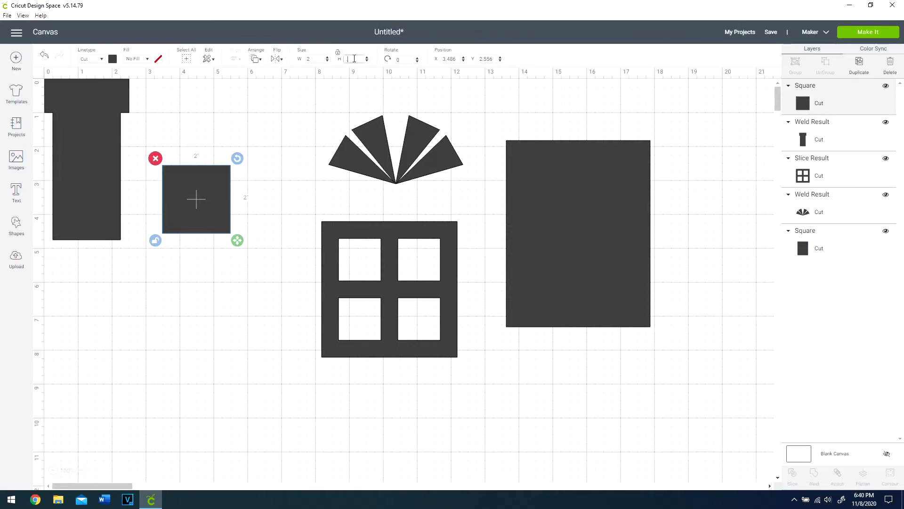
key(Return)
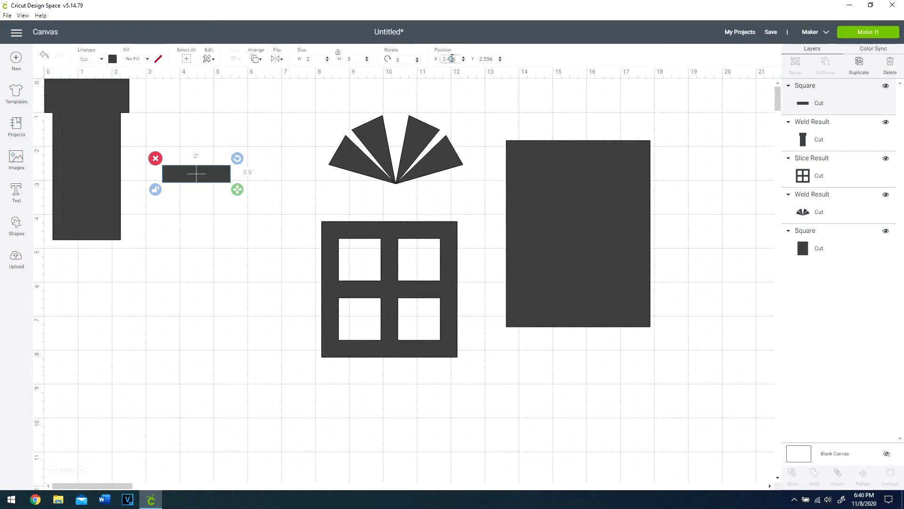
text(.25)
key(Return)
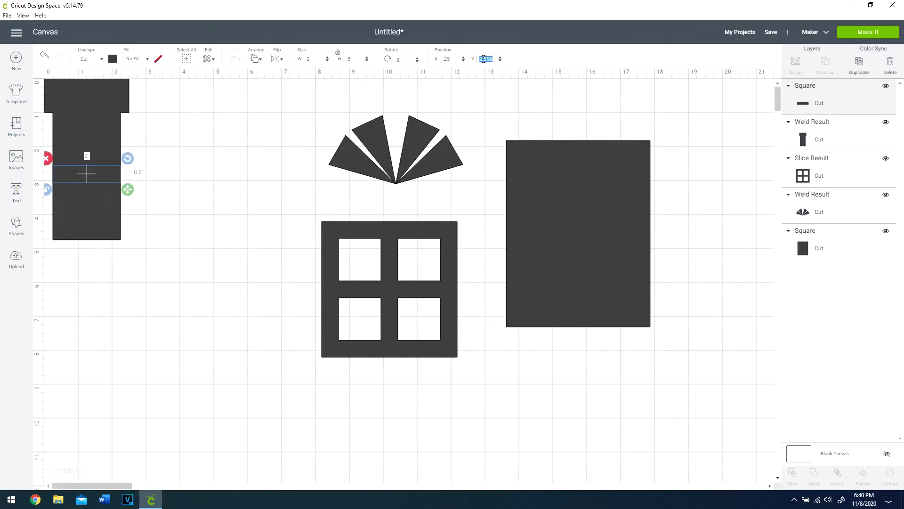
text(.25)
key(Return)
Slice the thin rectangle out of the tall gift box's lid, discard the leftover pieces, and move the box clear of the canvas corner
shift+click(114, 123)
right_click(74, 90)
click(100, 291)
drag(116, 103, 174, 132)
key(Delete)
drag(94, 189, 272, 274)
Add another square and size it to 4 inches wide by 2 inches high
click(16, 226)
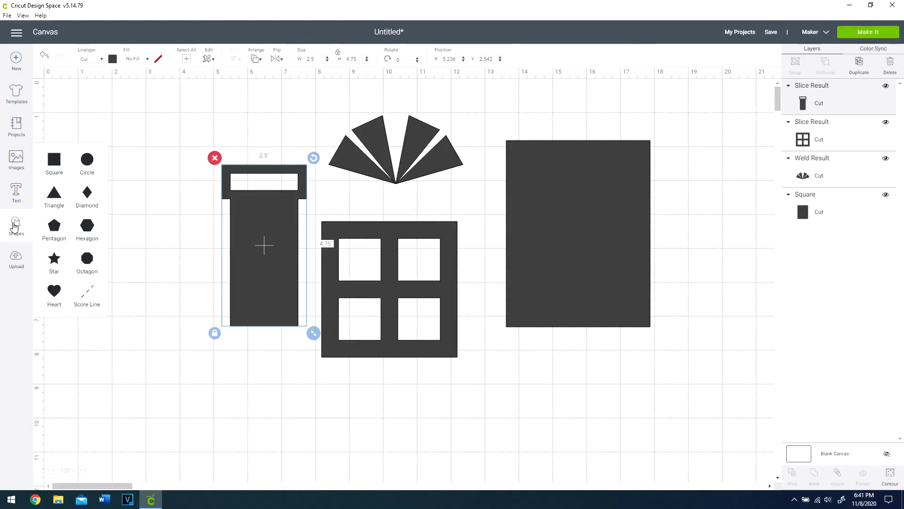
click(54, 160)
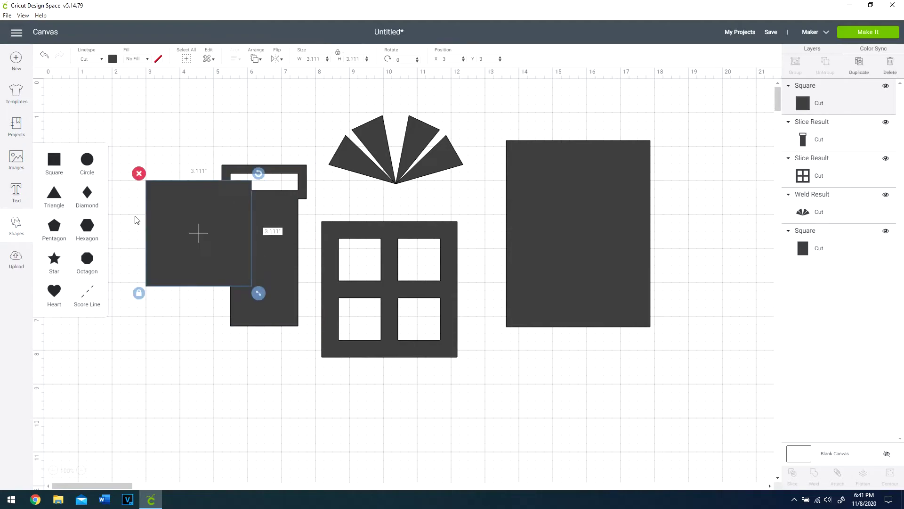
drag(200, 229, 169, 264)
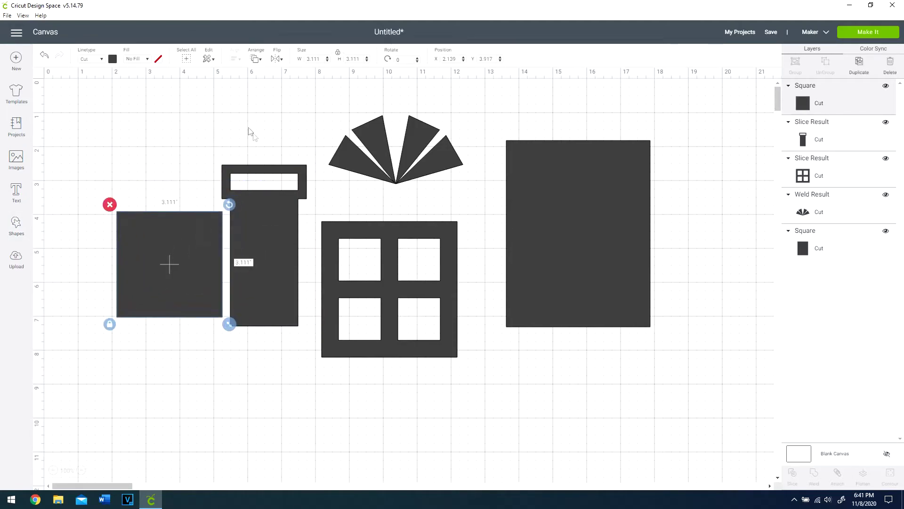
text(4)
key(Return)
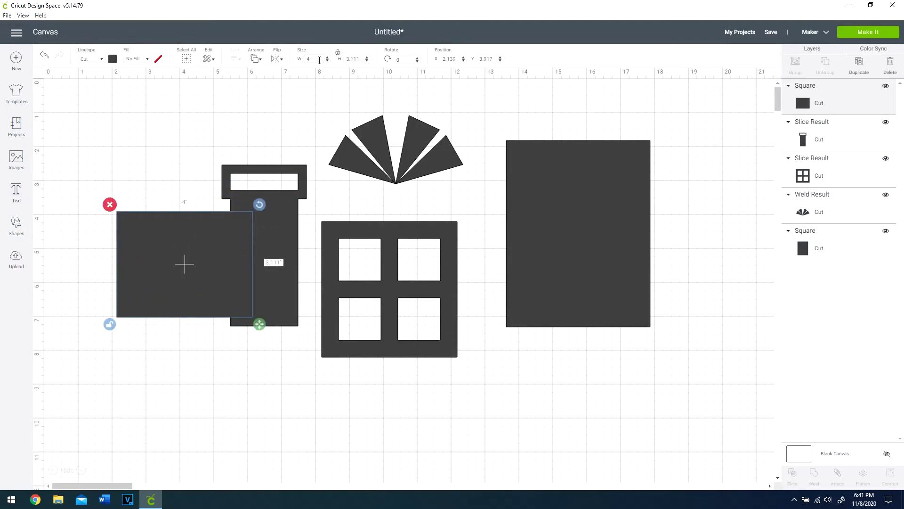
text(2)
key(Return)
Move the 4 by 2 inch rectangle below the tall gift box and shift the box away from the four-pane frame
drag(195, 238, 166, 344)
drag(264, 300, 252, 296)
click(395, 151)
drag(165, 343, 157, 362)
drag(247, 267, 220, 276)
Duplicate the welded fan and place the copy over the 4.25 by 5.5 inch rectangle
right_click(383, 170)
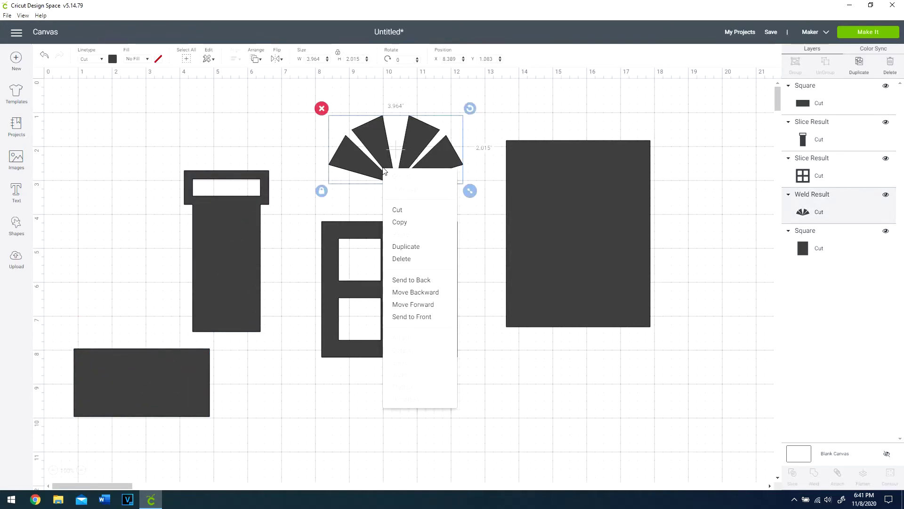
click(400, 247)
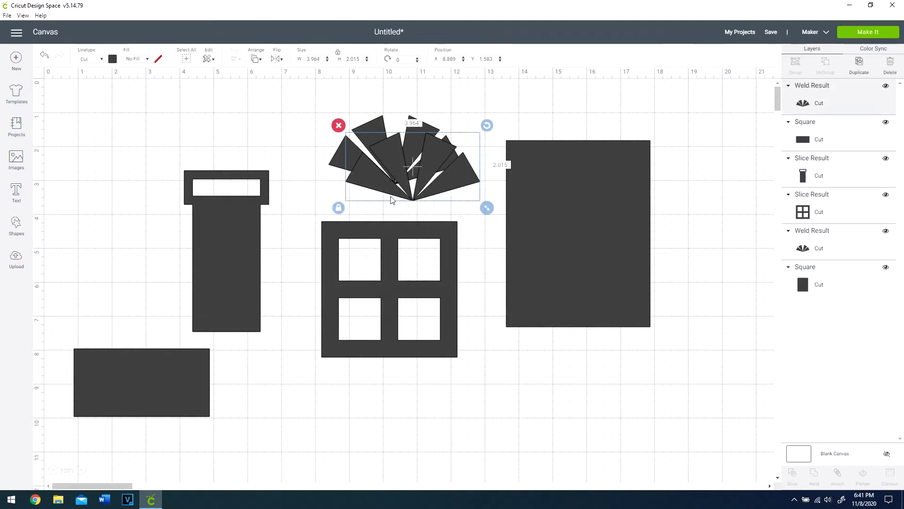
drag(402, 188, 572, 210)
Send the original fan to the back, duplicate it again, and place the new copy above the tall gift box
right_click(389, 151)
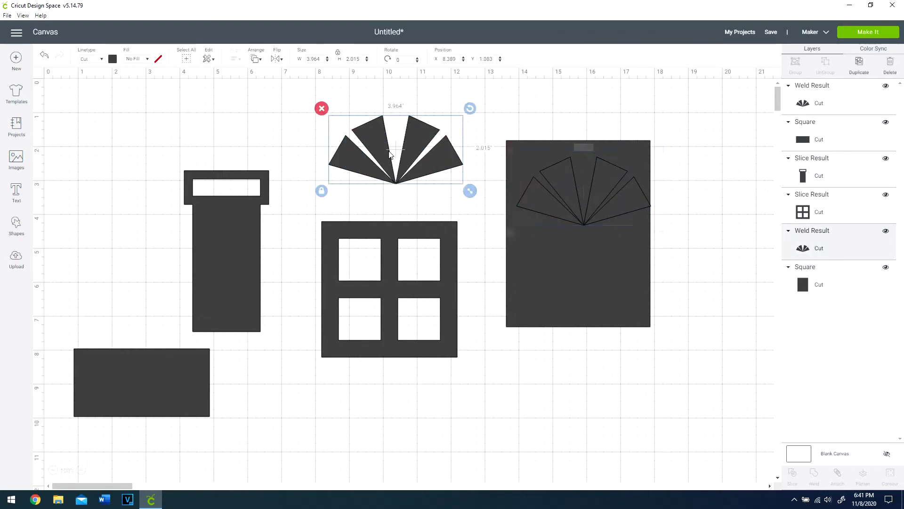
click(412, 264)
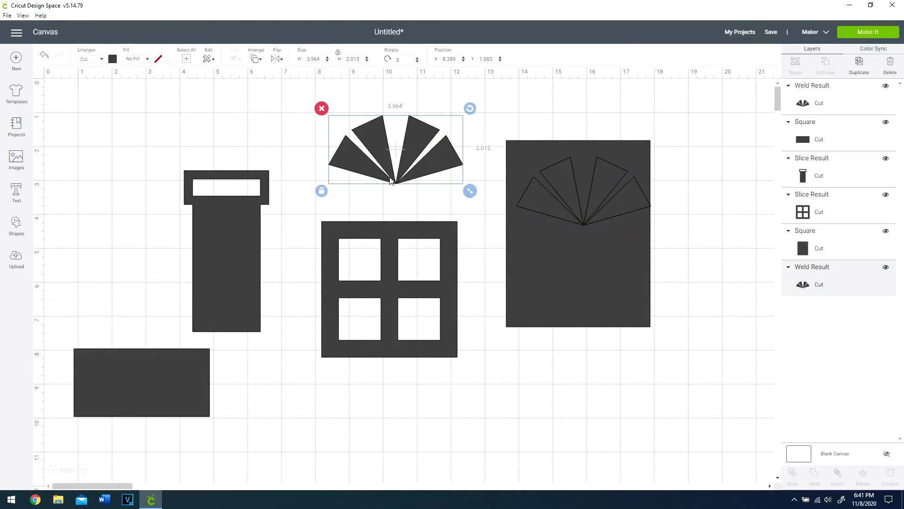
right_click(395, 176)
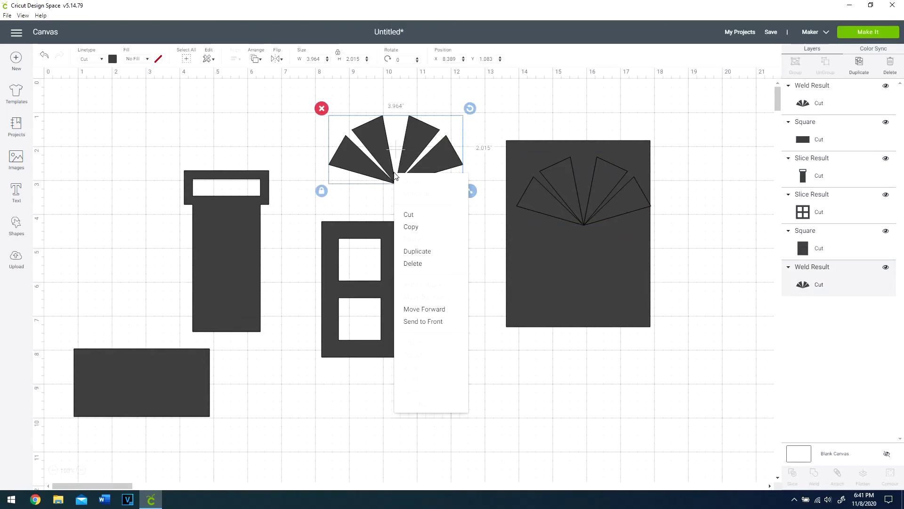
click(416, 250)
drag(379, 163, 212, 149)
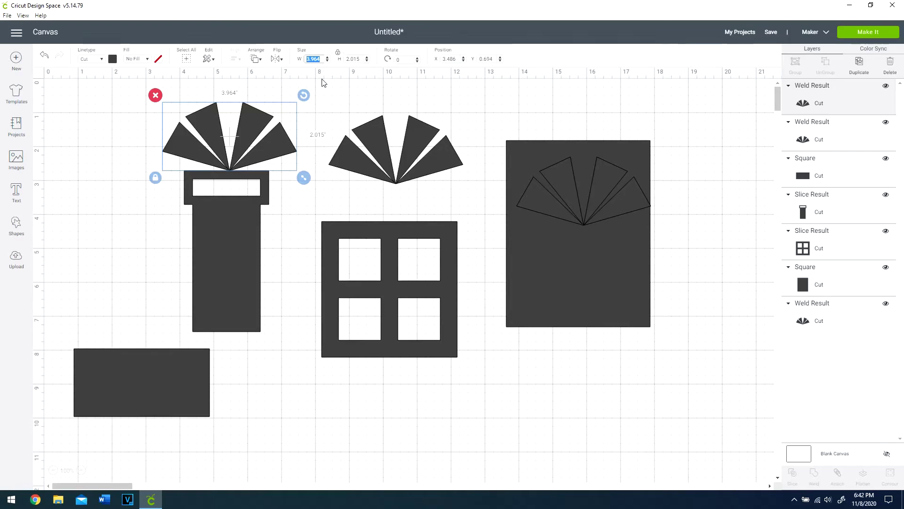
Set the new fan copy's width to 2 inches and rest it on the tall gift box's lid
text(2)
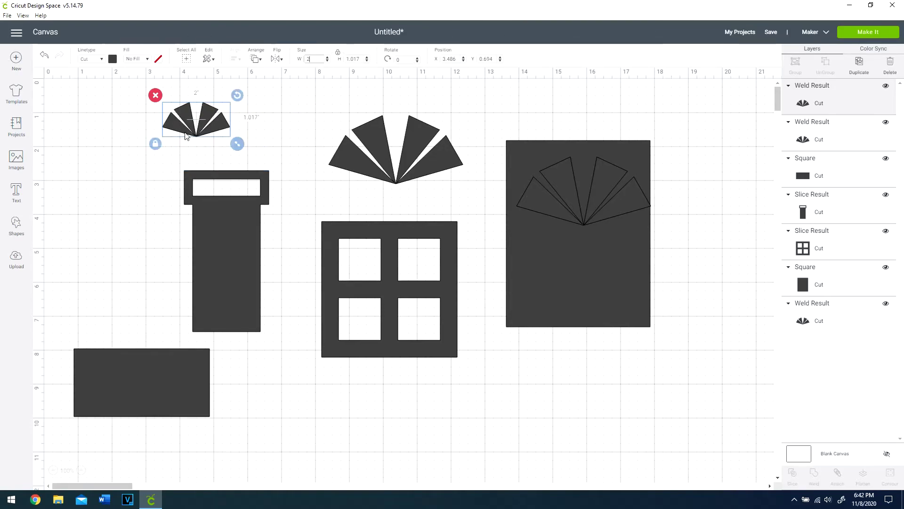
drag(196, 121, 226, 151)
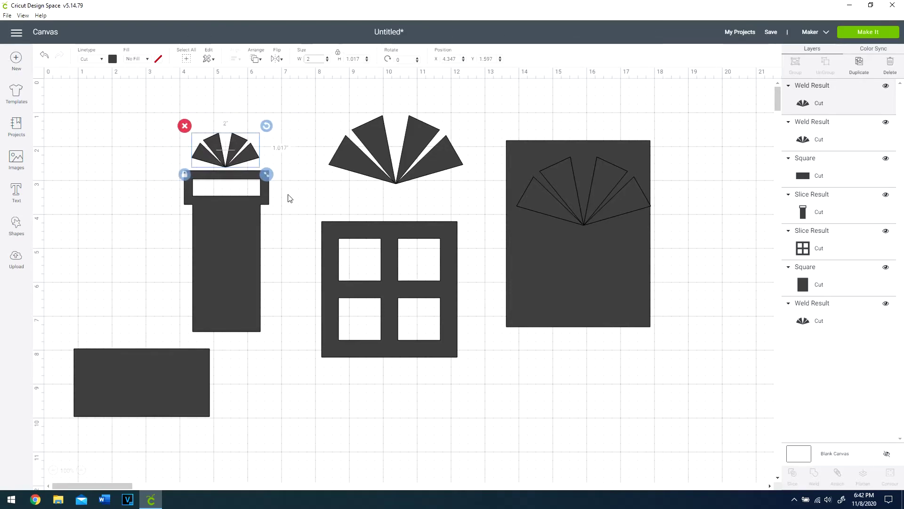
click(230, 170)
click(225, 151)
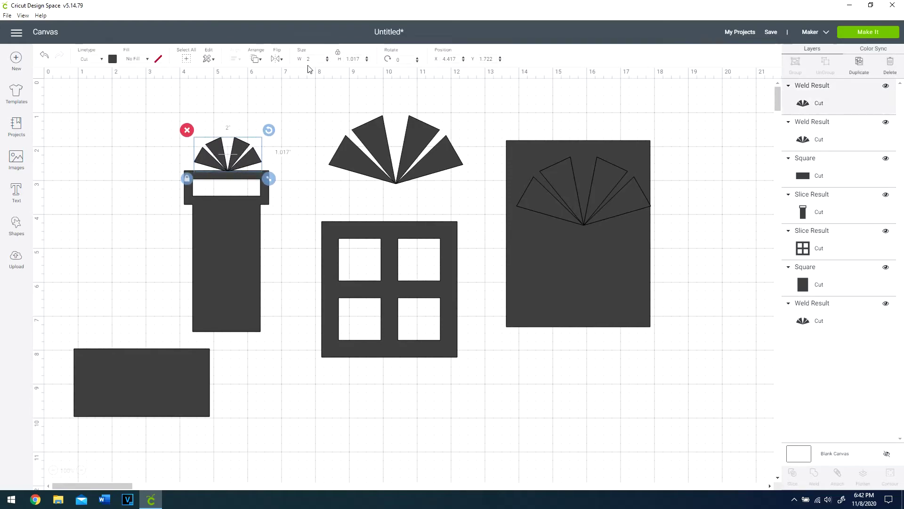
Position the 2-inch fan at X 0 and Y 0
click(449, 58)
text(0)
key(Return)
click(489, 59)
text(0)
key(Return)
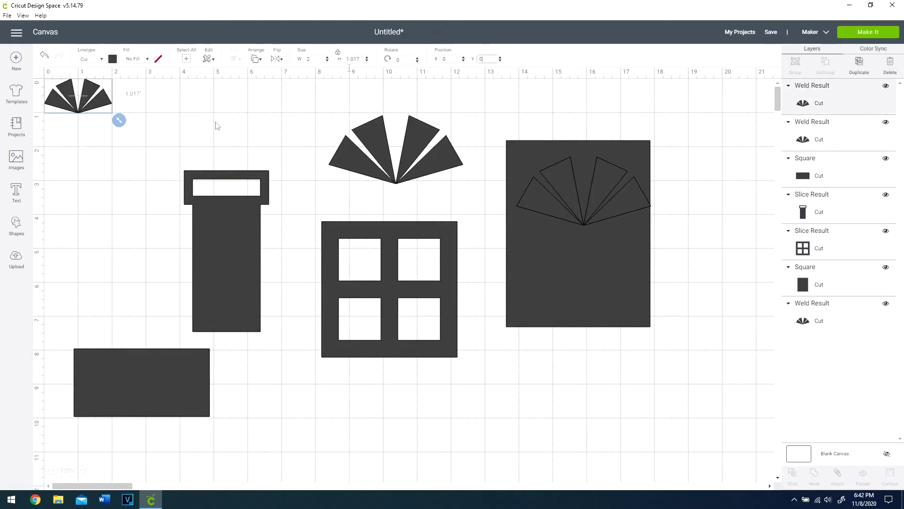
Position the tall gift box at X 0 and Y 0.9 so its lid overlaps the base of the small fan
click(222, 232)
click(449, 59)
text(0)
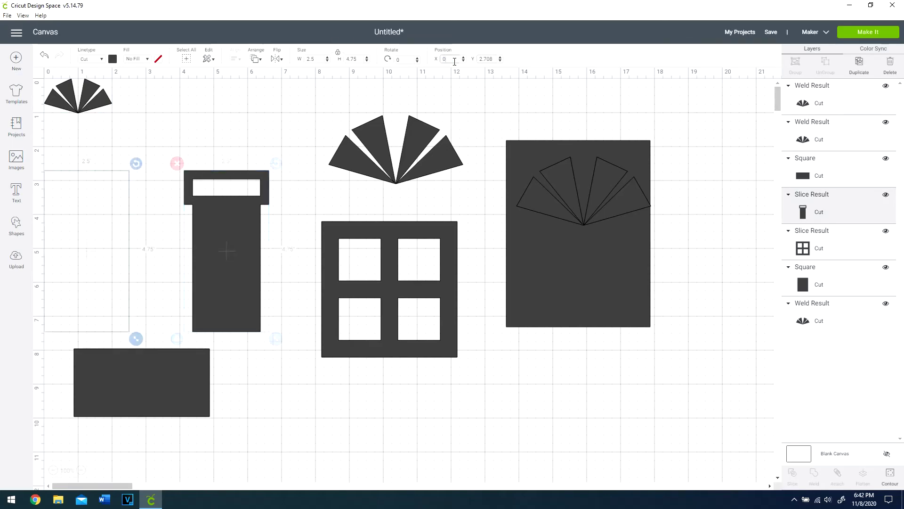
key(Return)
click(489, 59)
text(1)
key(Return)
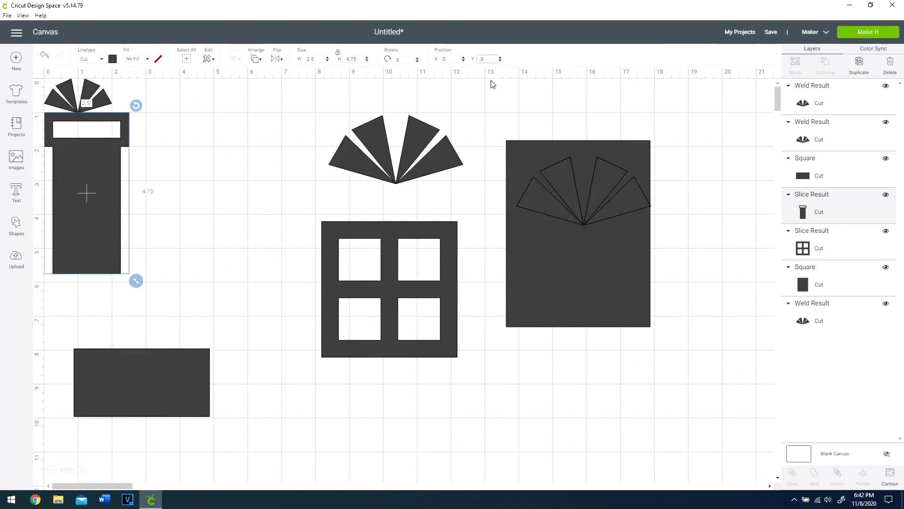
key(Return)
Center the small fan and tall gift box horizontally, weld them, and move the finished gift over beside the 4.25 by 5.5 inch rectangle
drag(165, 162, 70, 94)
click(238, 60)
click(244, 97)
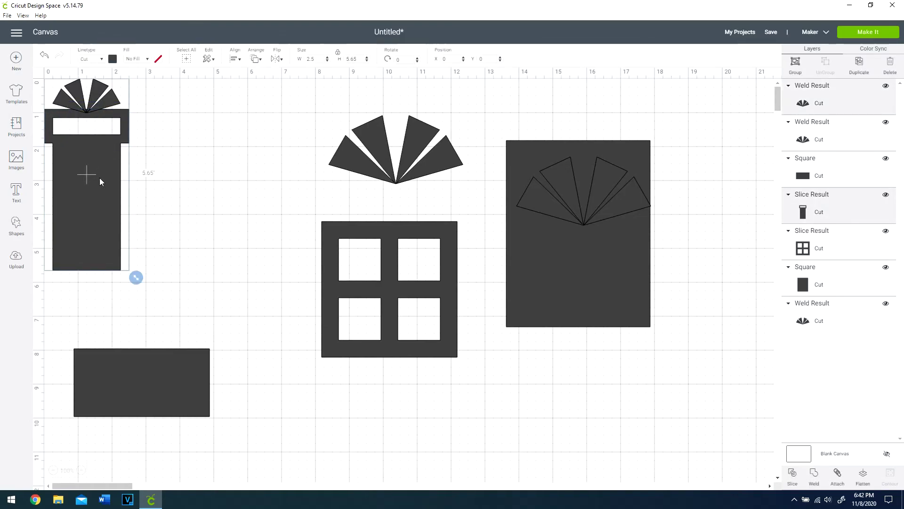
click(814, 475)
drag(117, 196, 684, 353)
Move the four-pane frame out of the way and position the original large fan at X 0 and Y 0
drag(450, 229, 237, 168)
click(379, 139)
drag(378, 140, 327, 149)
click(445, 58)
text(0)
click(482, 60)
text(0)
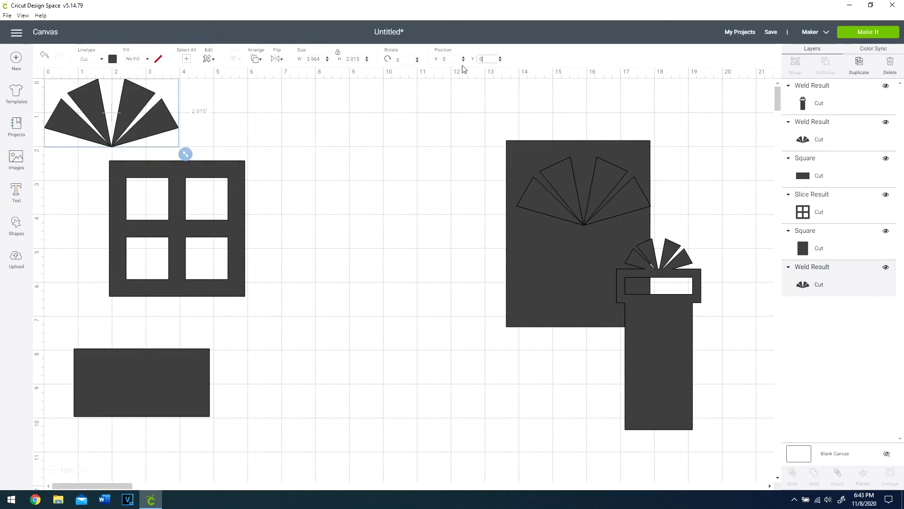
Position the four-pane frame at X 0 and Y 1.8 so it overlaps the base of the large fan
click(239, 172)
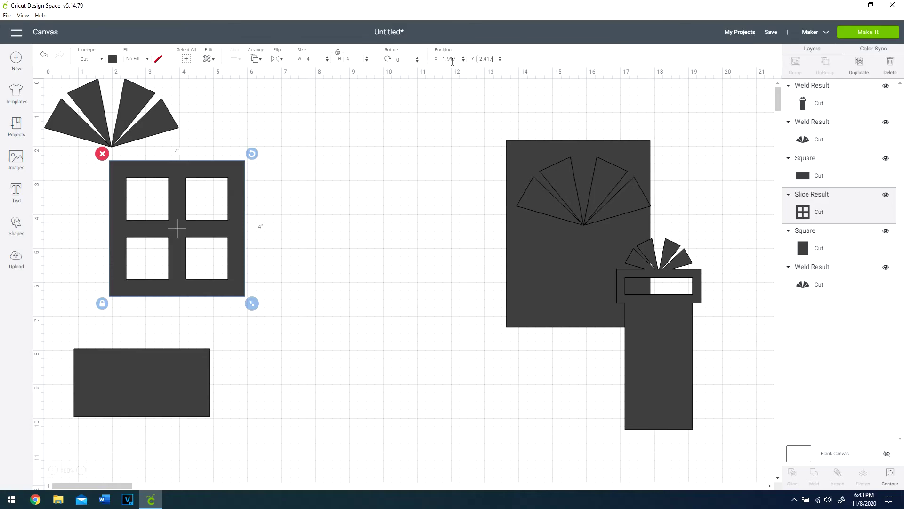
key(Return)
text(2)
key(Return)
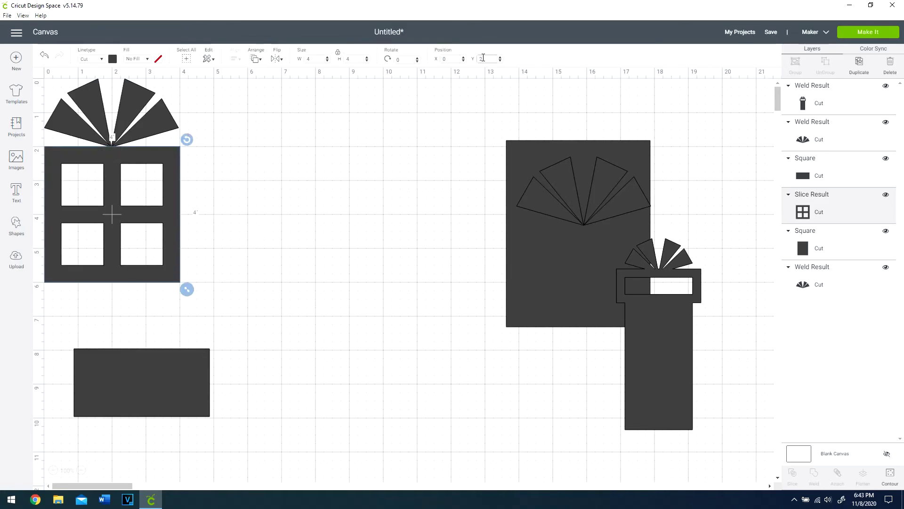
text(1.9)
key(Return)
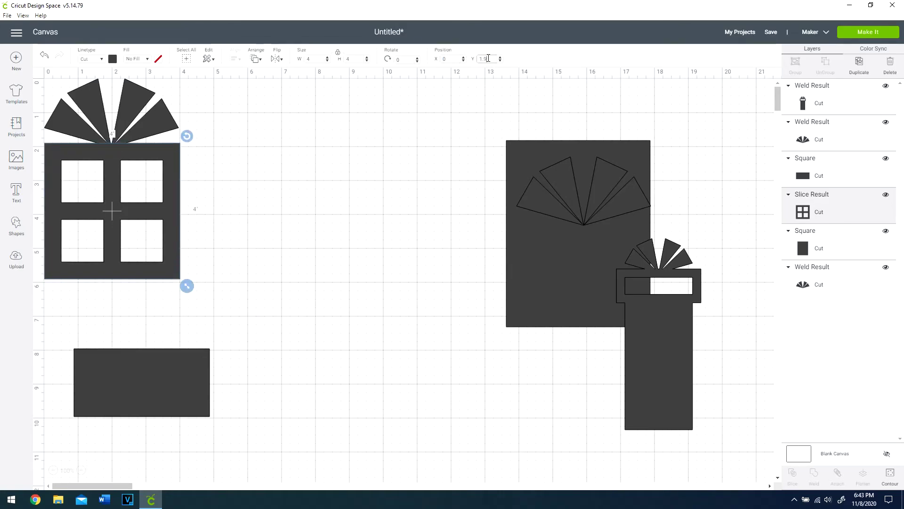
text(.8)
key(Return)
Weld the large fan to the four-pane frame and move the resulting gift beside the 4.25 by 5.5 inch rectangle
drag(238, 103, 60, 183)
right_click(115, 137)
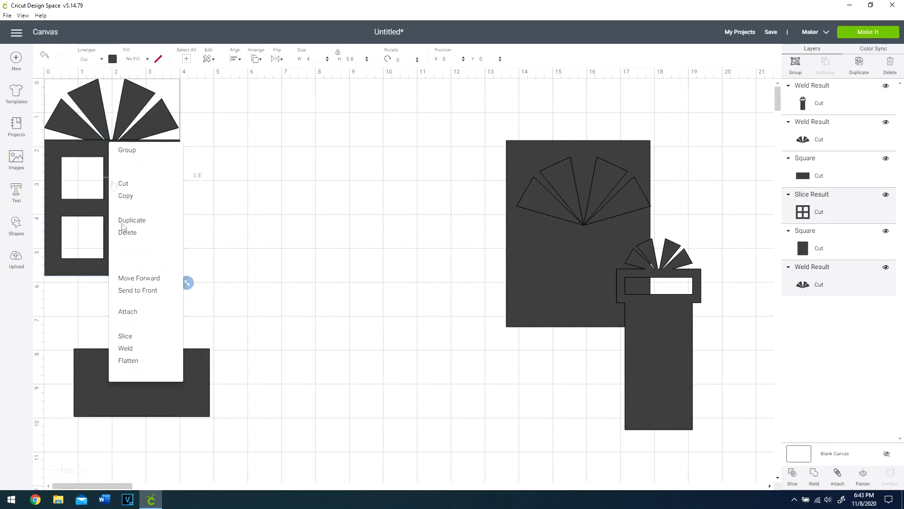
click(124, 348)
drag(112, 116, 409, 156)
Pull the remaining fan off the large rectangle, set its width to 2.5 inches, and move the 4 by 2 inch rectangle beneath it
click(189, 377)
drag(188, 376, 194, 371)
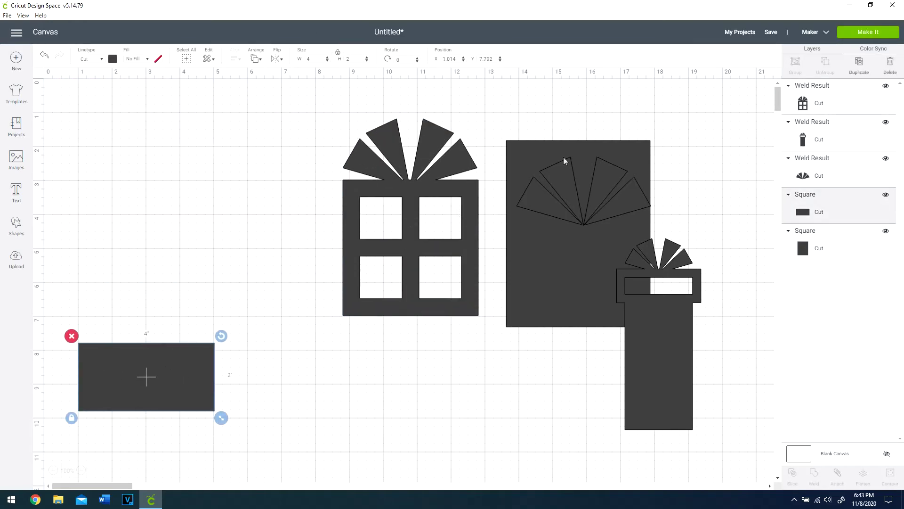
drag(584, 198, 224, 219)
text(1.5)
key(Return)
text(2.5)
key(Return)
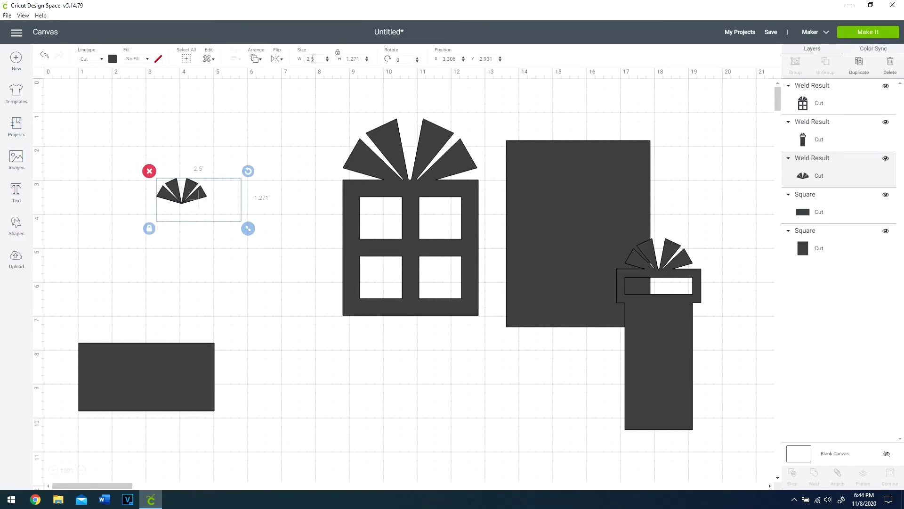
drag(180, 372, 214, 254)
click(198, 203)
Position the 2.5-inch fan at X 0 and Y 0
click(453, 59)
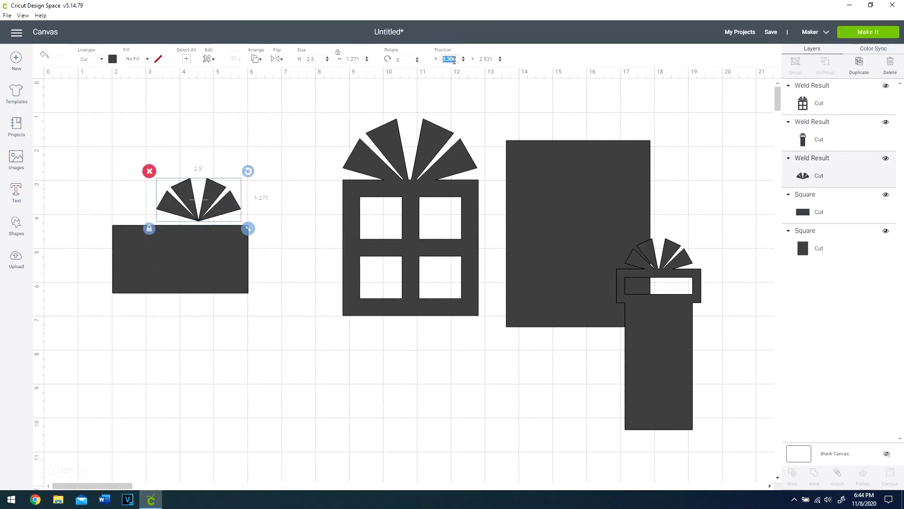
text(0)
key(Return)
click(485, 59)
text(0)
key(Return)
Position the 4 by 2 inch rectangle at X 0 and Y 1.15 so it overlaps the fan's base
click(181, 259)
click(453, 58)
text(0)
key(Return)
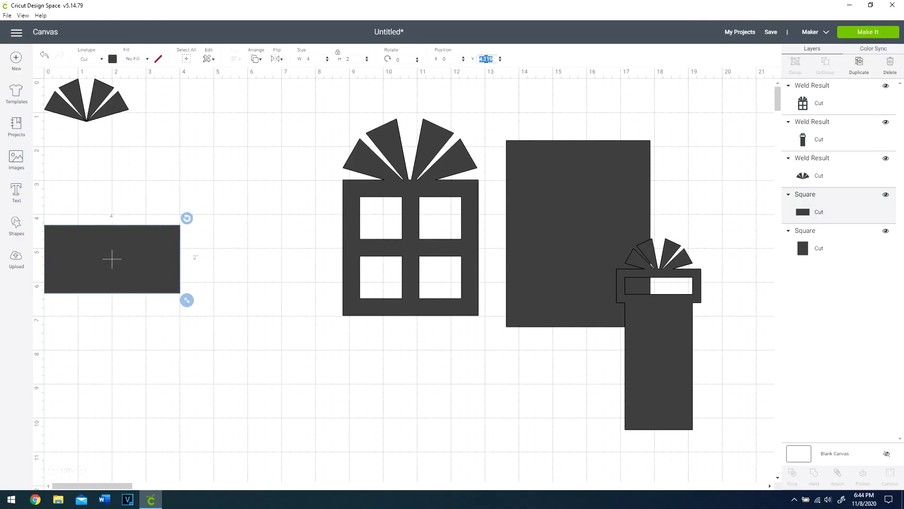
text(1.25)
key(Return)
key(Down)
Center the 2.5-inch fan and the 4 by 2 inch rectangle horizontally, weld them, and move the wide gift to open canvas
drag(249, 175, 103, 107)
click(236, 59)
click(252, 98)
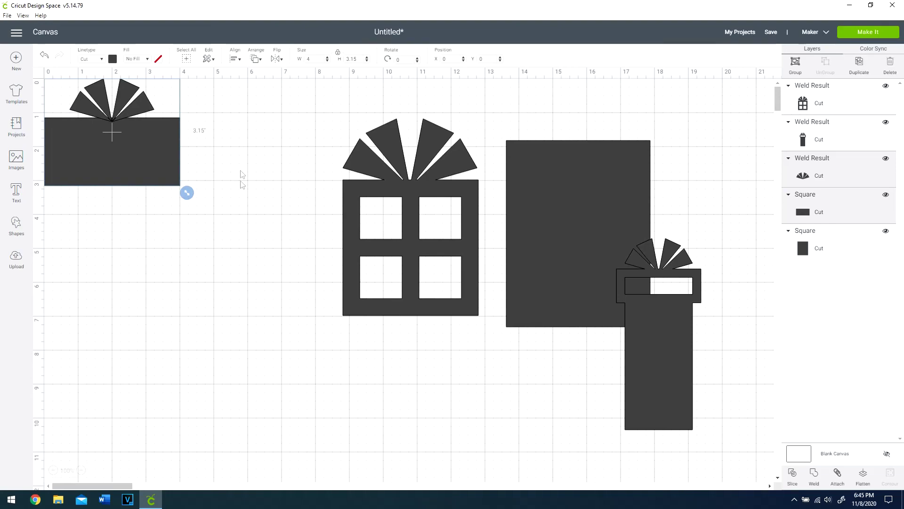
right_click(113, 123)
click(132, 319)
drag(137, 155, 213, 313)
Set the four-pane gift's width to 1.5 inches
click(410, 226)
click(313, 59)
text(1.5)
key(Return)
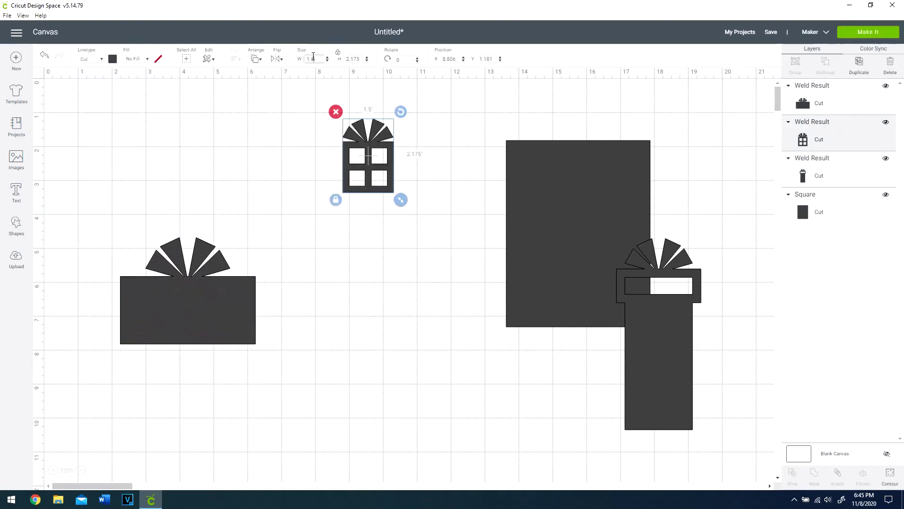
Bring the 4.25 by 5.5 inch rectangle, the tall gift and the four-pane gift close together
drag(563, 257, 470, 253)
drag(660, 334, 481, 207)
drag(387, 165, 392, 256)
Color the 4.25 by 5.5 inch rectangle red and place the four-pane gift near its middle
drag(431, 181, 327, 142)
click(113, 59)
click(125, 127)
drag(369, 236, 367, 211)
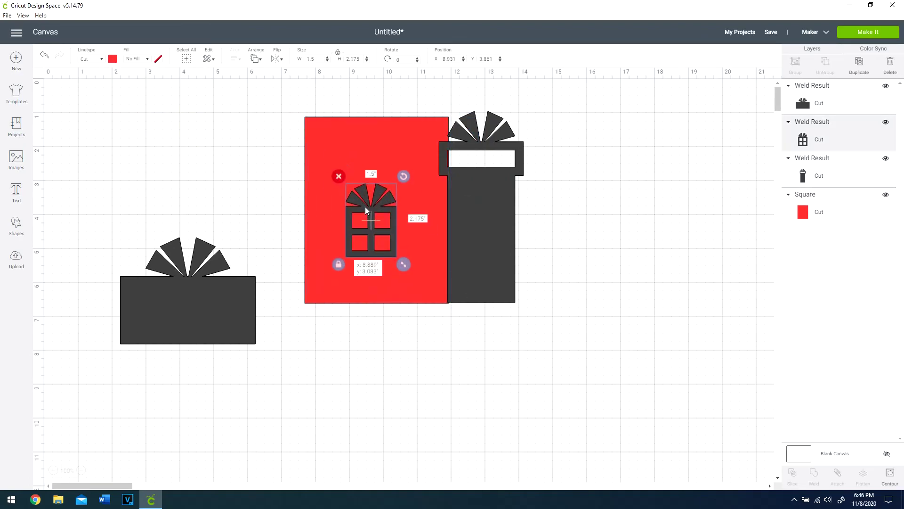
Move the tall gift onto the red rectangle, set its height to 2.5 inches, and place it next to the four-pane gift
click(499, 234)
drag(462, 187, 379, 177)
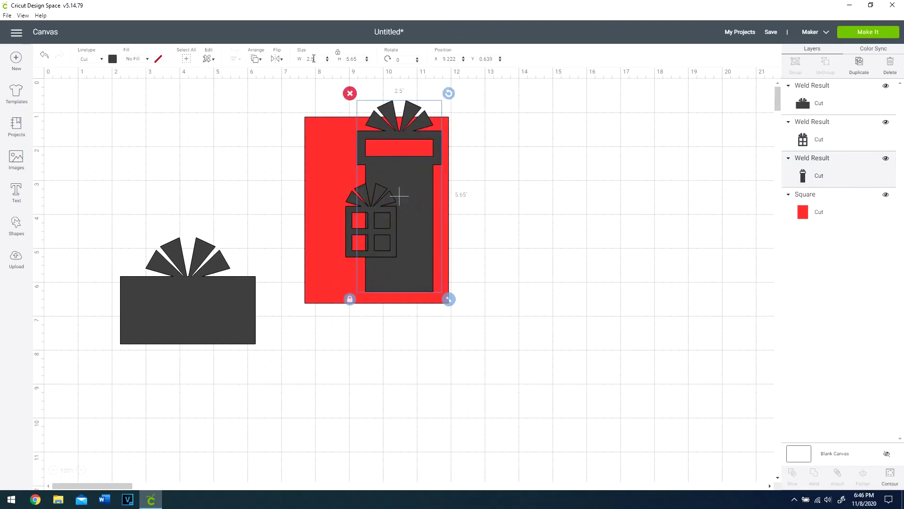
text(2.5)
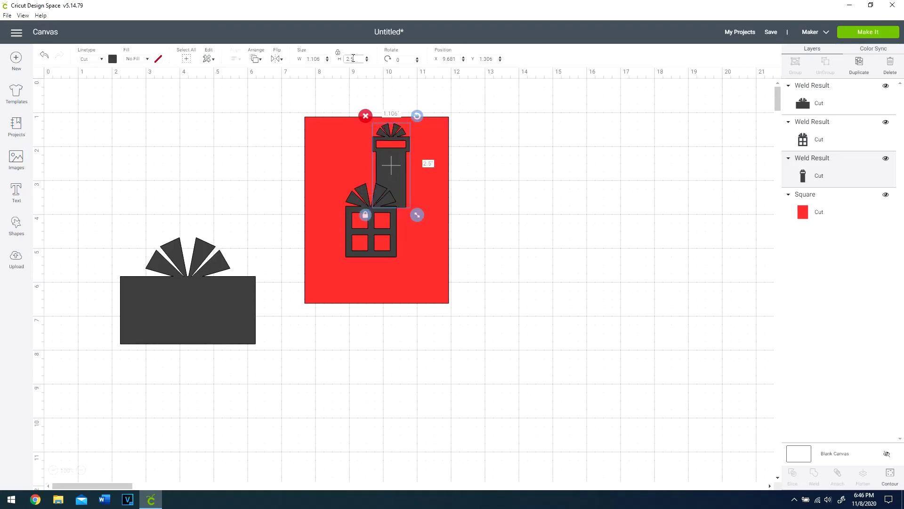
drag(395, 156, 411, 205)
Set the four-pane gift's width to 1 inch and adjust the arrangement so it overlaps the tall gift
click(360, 231)
click(320, 59)
text(1)
mouse_move(366, 228)
mouse_down()
mouse_move(395, 216)
mouse_move(370, 224)
mouse_up()
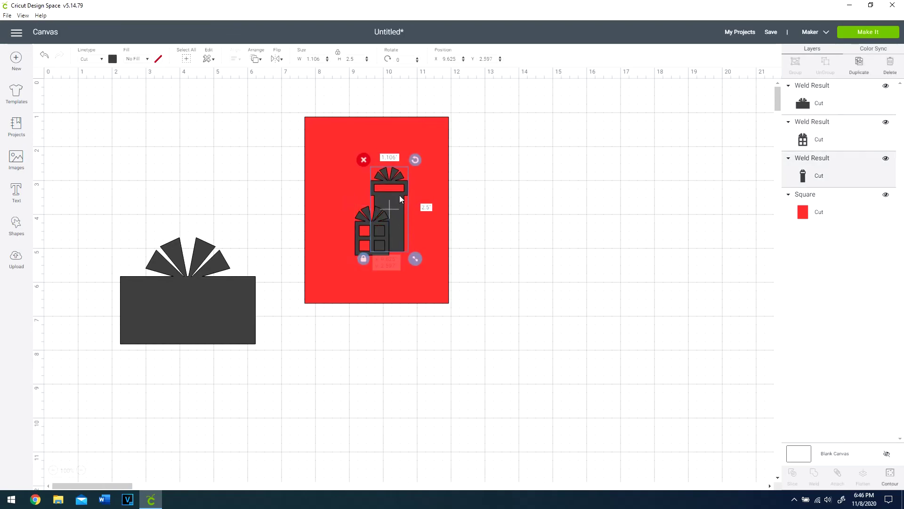
Set the wide gift's width to 1 inch and place it on the red rectangle with the other gifts
click(189, 306)
click(314, 59)
text(1)
drag(136, 252, 396, 243)
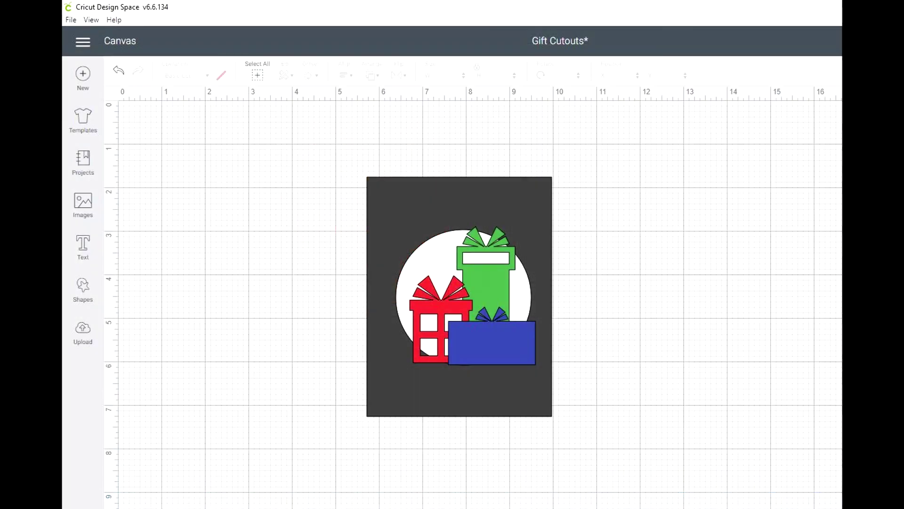